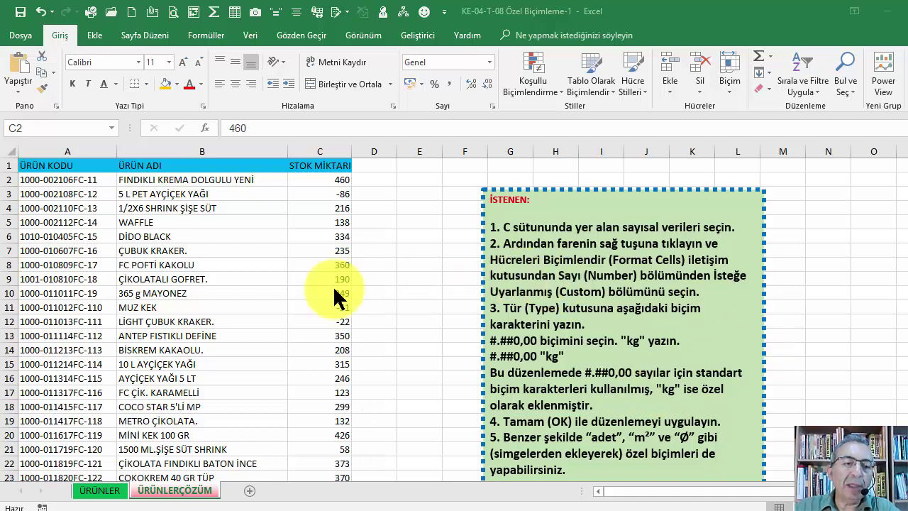
- Apply Comma Style to column C so STOK MİKTARI shows values like 460,00, and widen the column
scroll(259, 294, down, 4)
scroll(220, 318, up, 4)
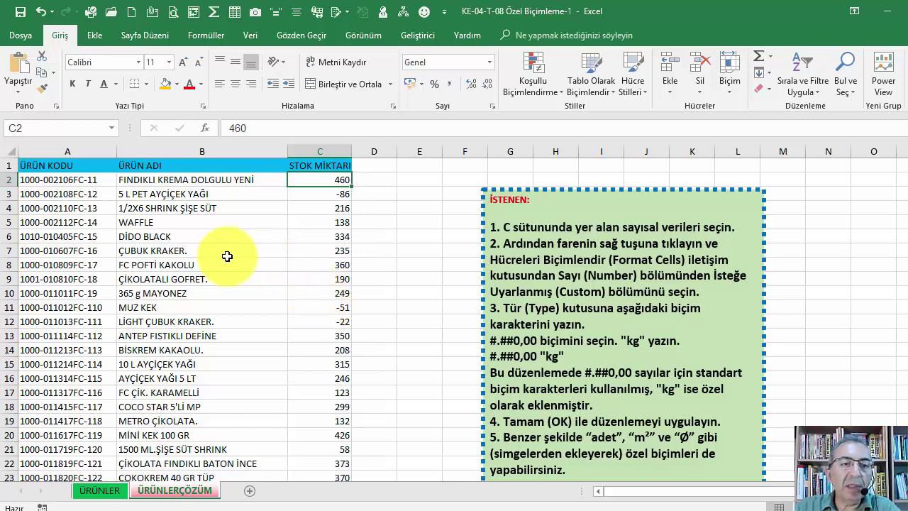
scroll(336, 310, down, 3)
scroll(334, 304, down, 4)
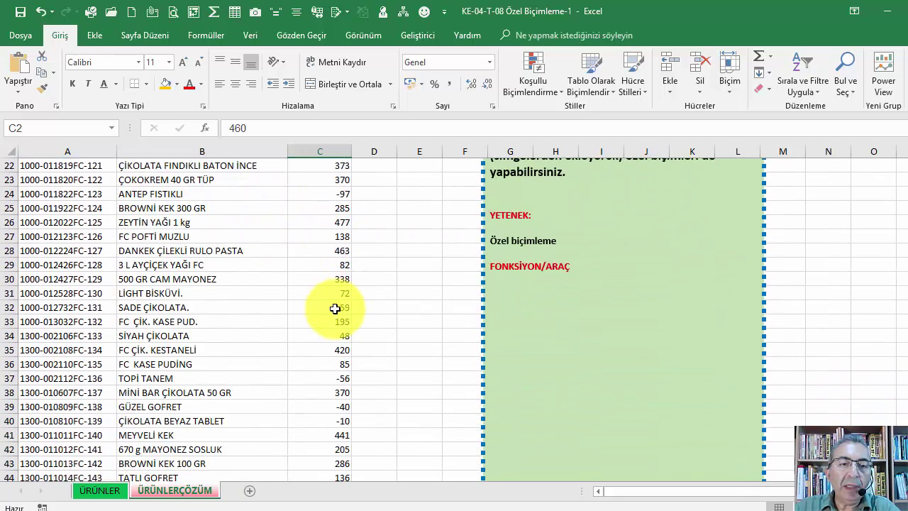
scroll(334, 303, up, 1)
scroll(334, 303, up, 7)
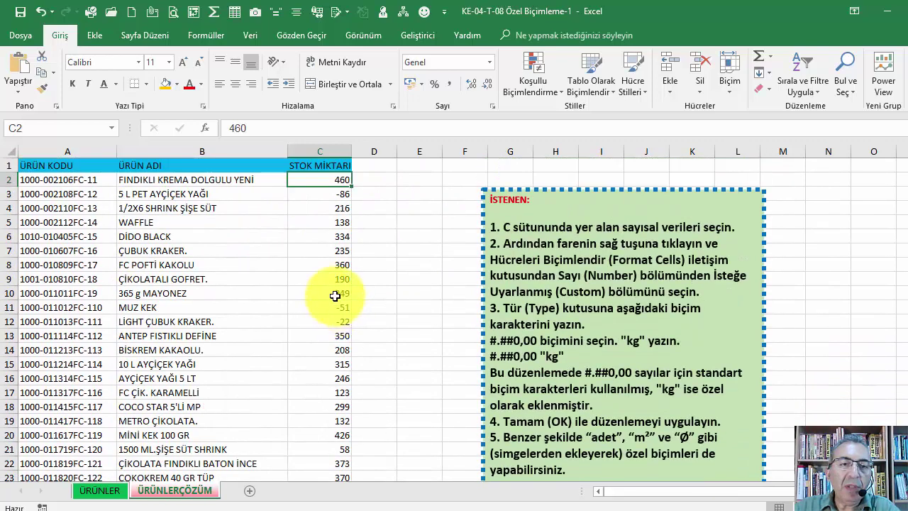
click(333, 147)
click(452, 85)
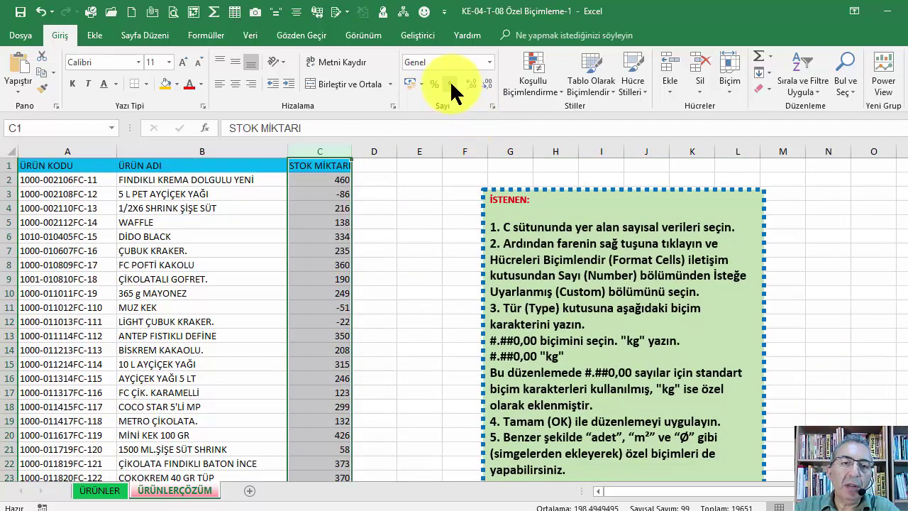
drag(352, 151, 372, 151)
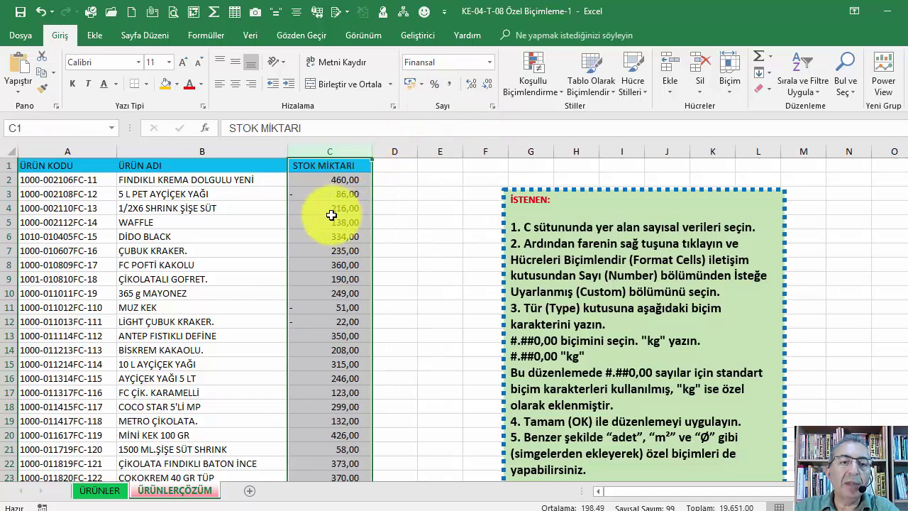
scroll(336, 223, down, 6)
scroll(337, 224, up, 6)
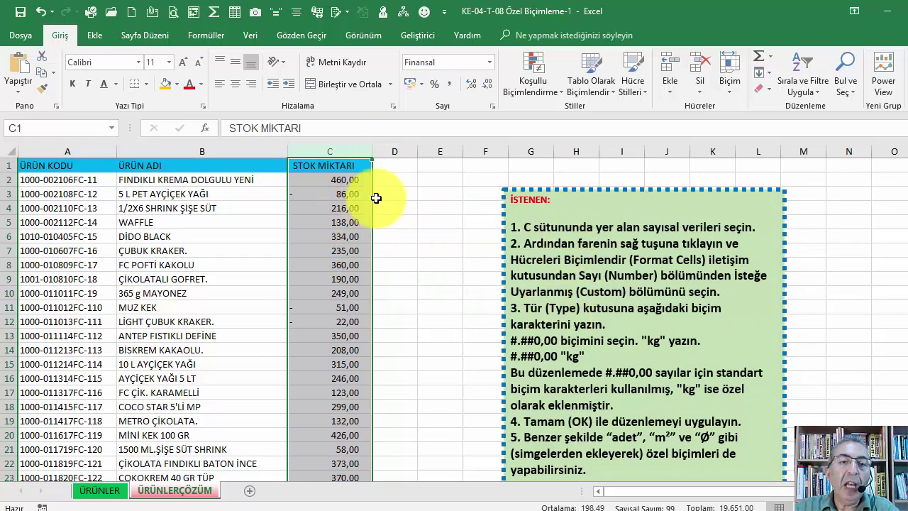
- Enter the unit labels kg in E2 and m2 in E3
click(439, 181)
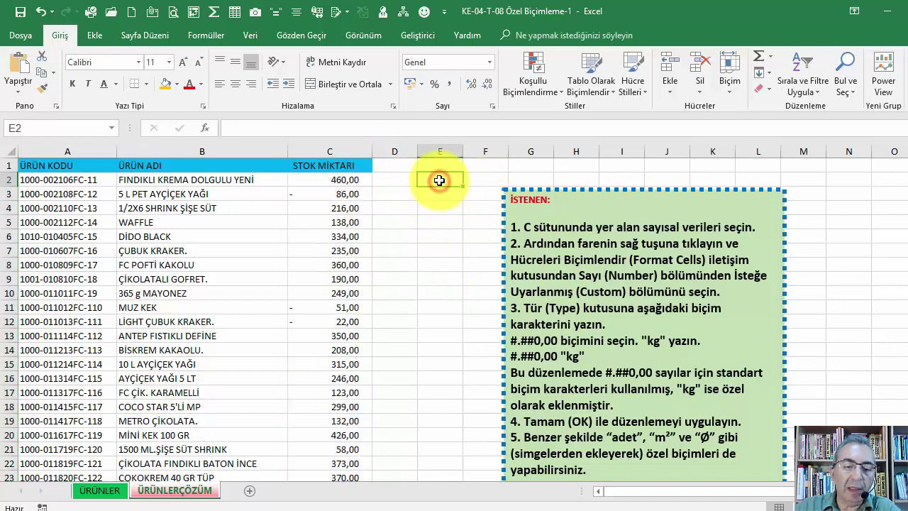
text(kg)
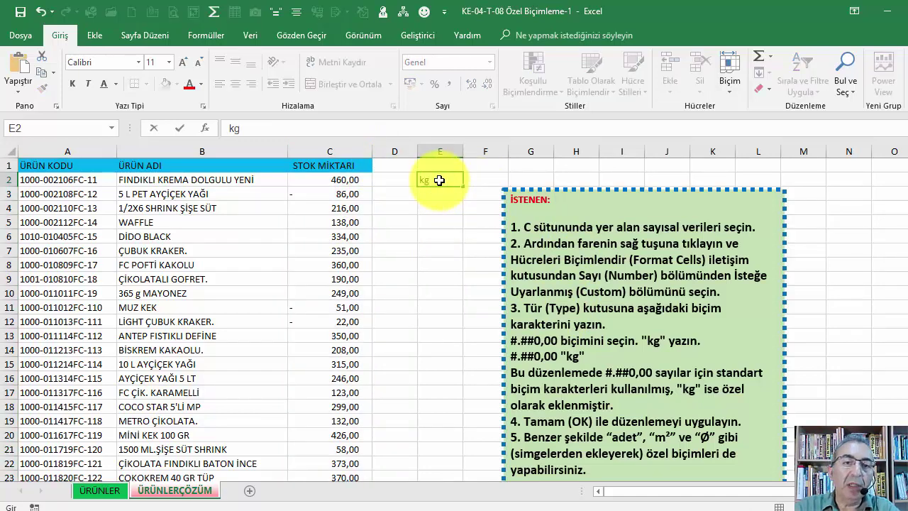
key(Return)
text(m2)
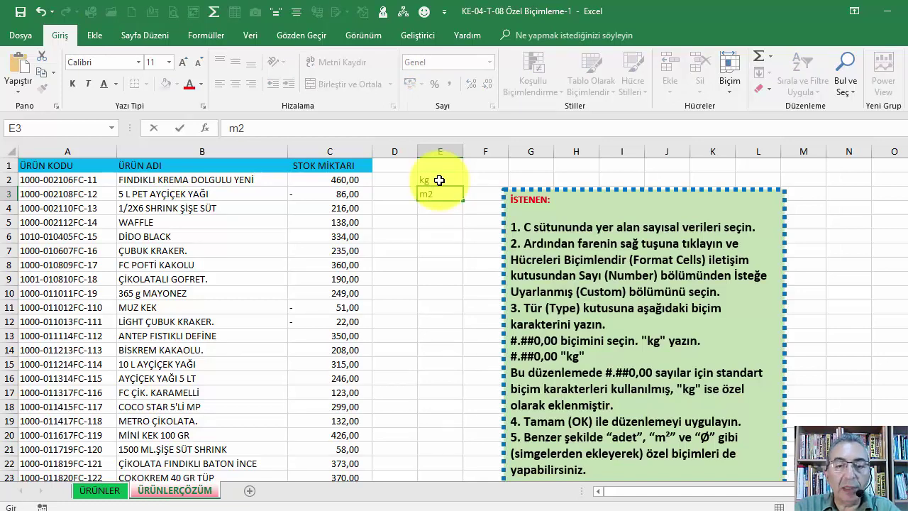
key(Return)
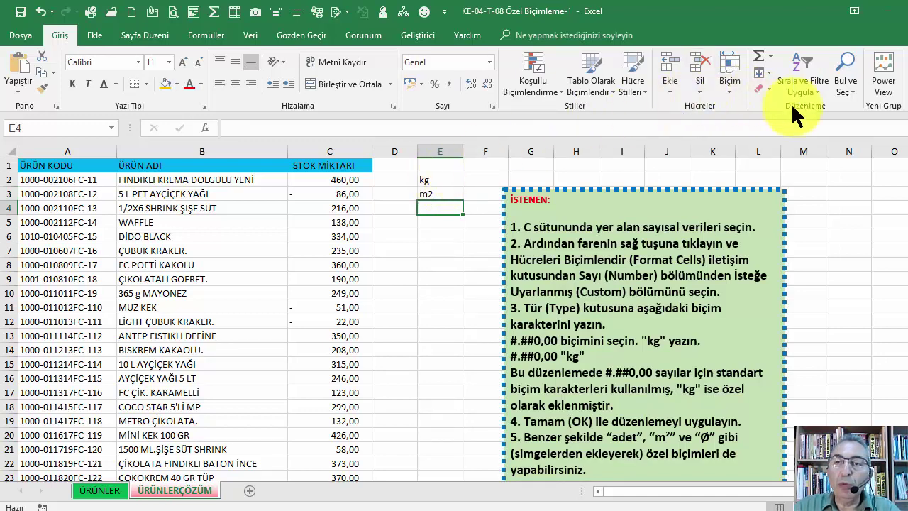
- Insert the symbols Ø, ² and ³ into cell E4 from the Symbol dialog
click(94, 35)
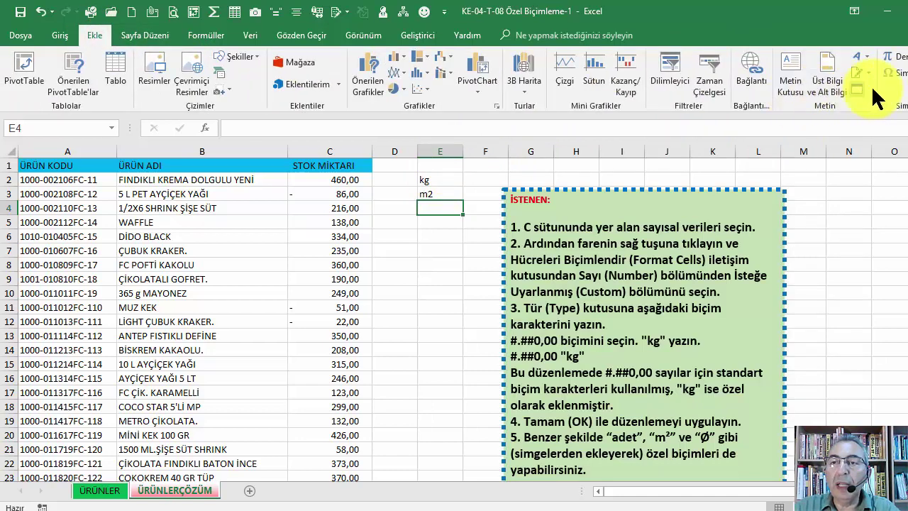
click(903, 74)
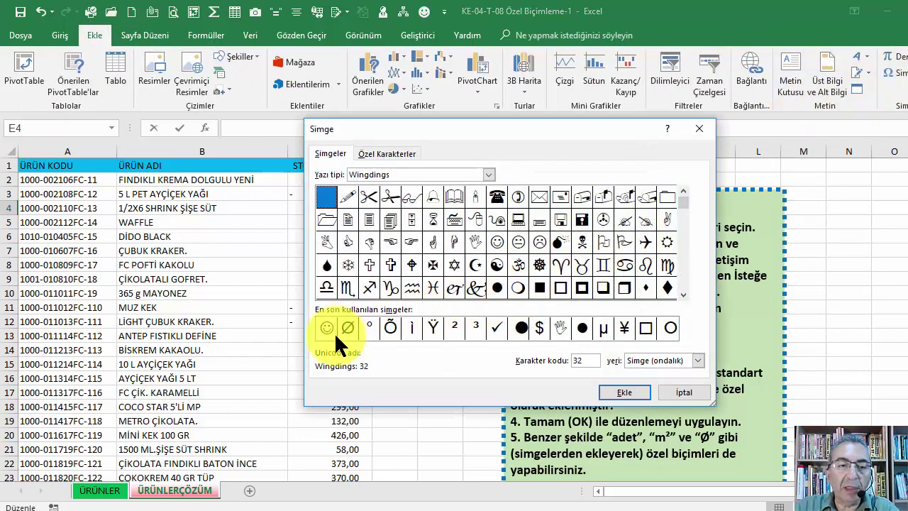
click(347, 331)
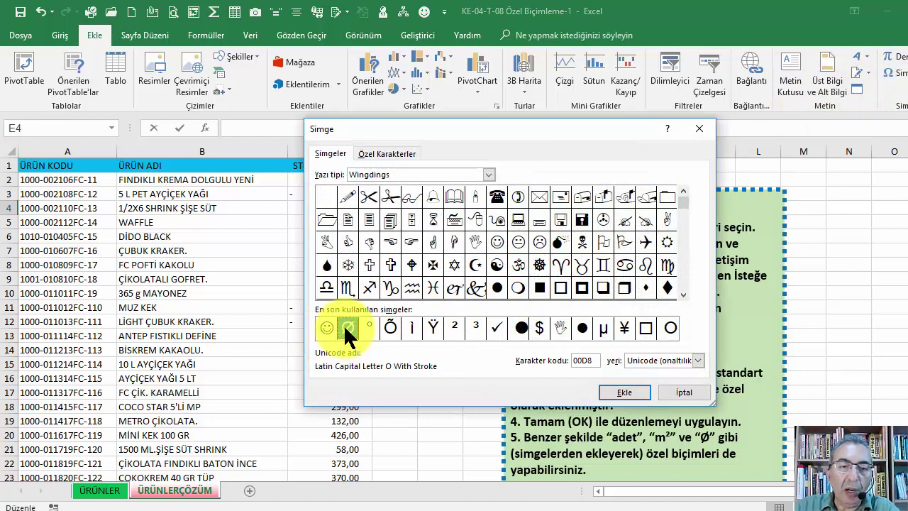
click(471, 325)
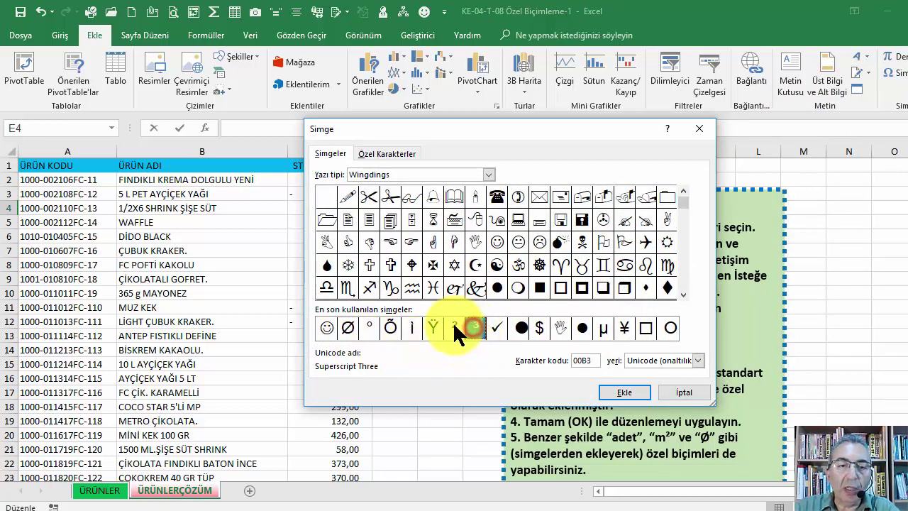
double_click(349, 328)
double_click(454, 327)
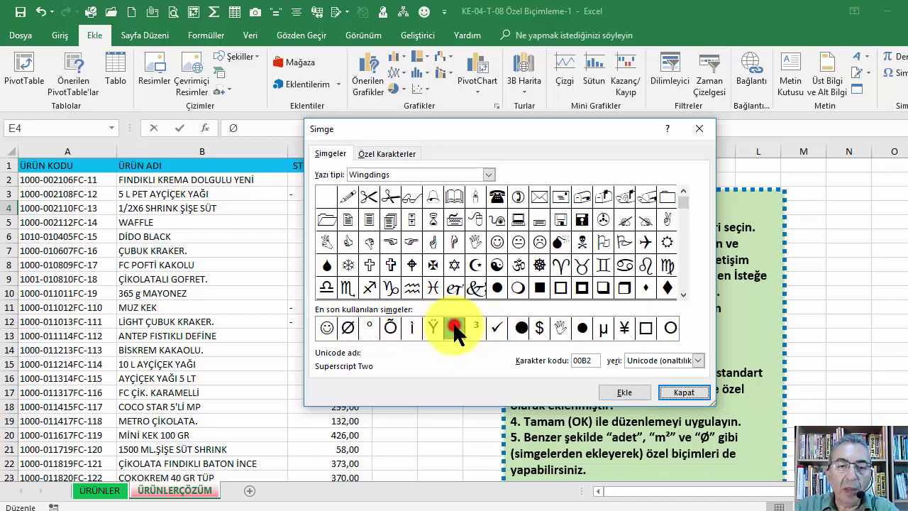
double_click(476, 326)
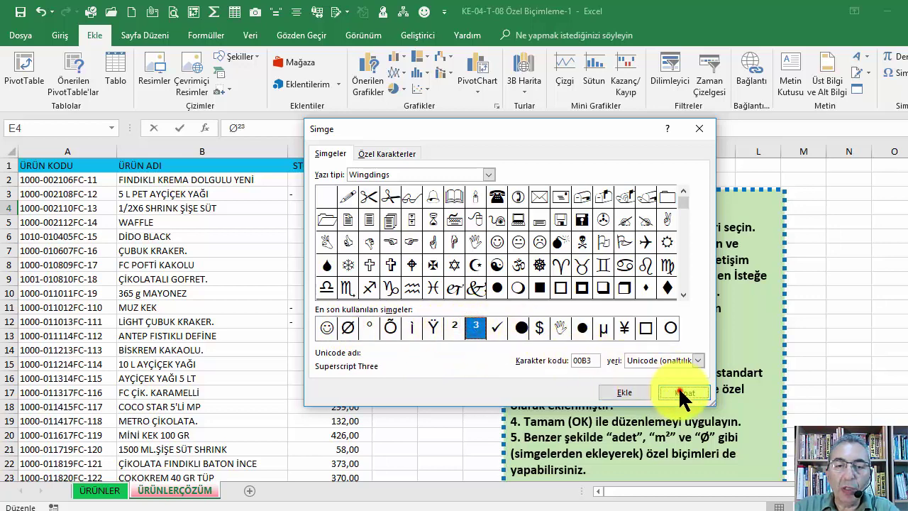
click(677, 392)
click(458, 336)
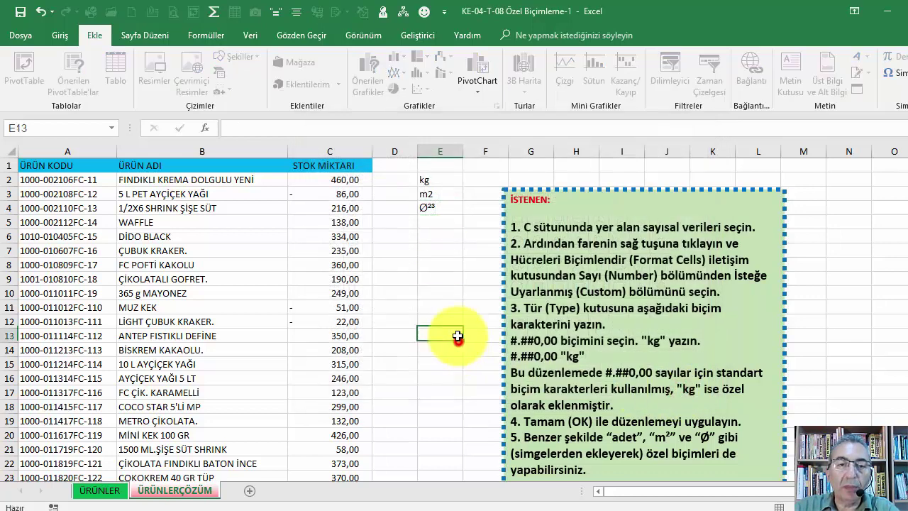
click(429, 207)
click(350, 180)
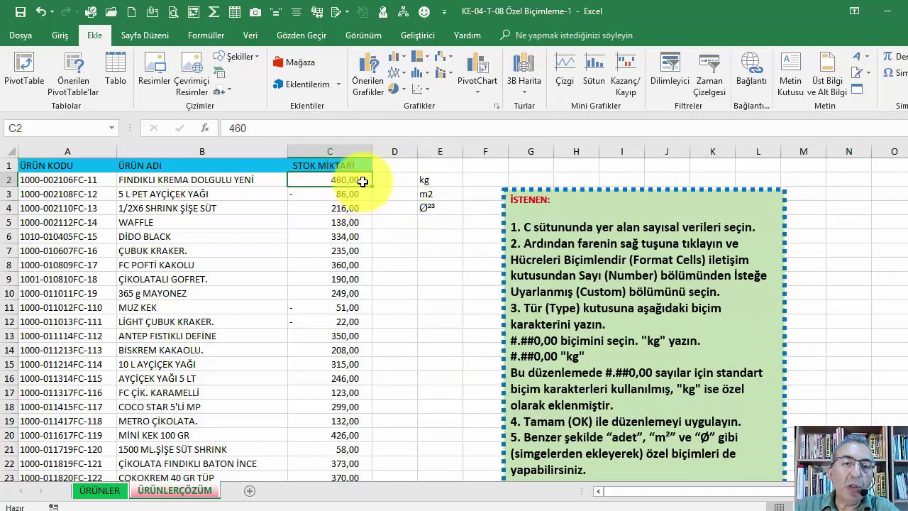
- Remove the decimals from column C so figures show as 460 and 86
click(347, 145)
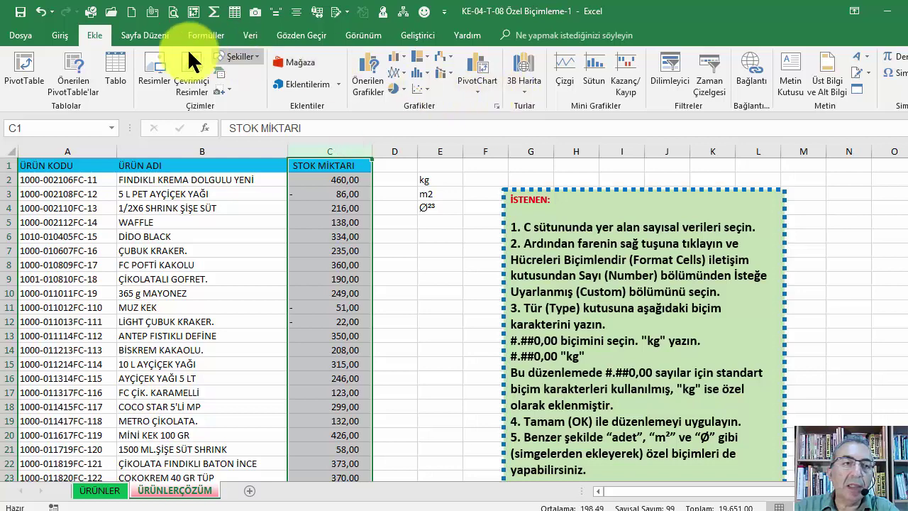
click(57, 35)
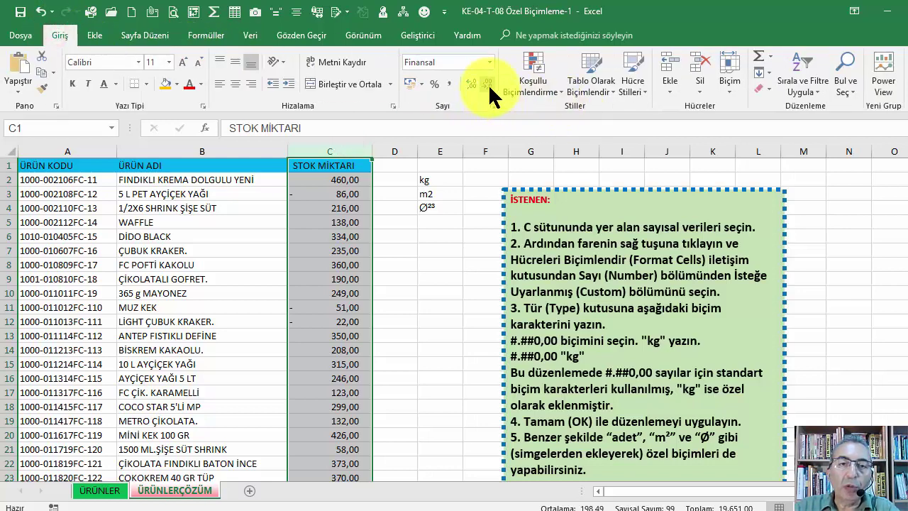
click(488, 84)
click(488, 84)
- Try typing a kg unit directly into the value in cell C2
click(359, 180)
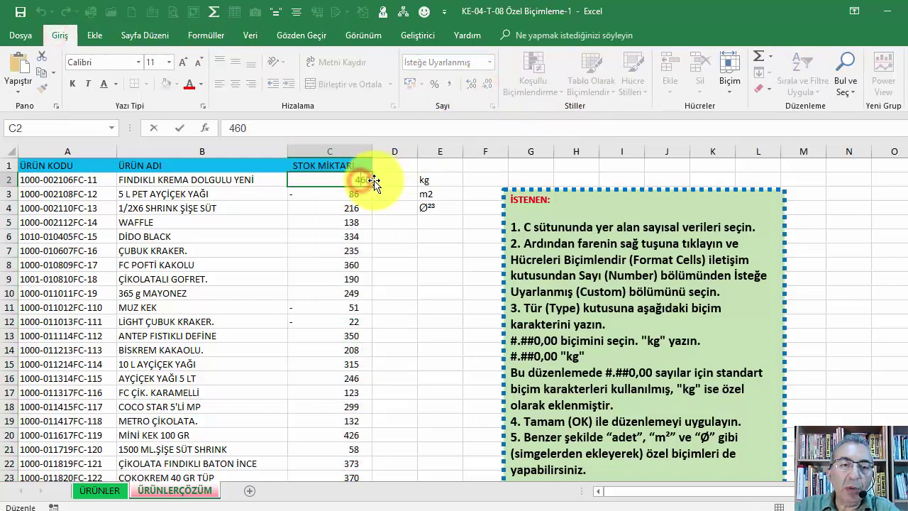
click(276, 128)
text(kg)
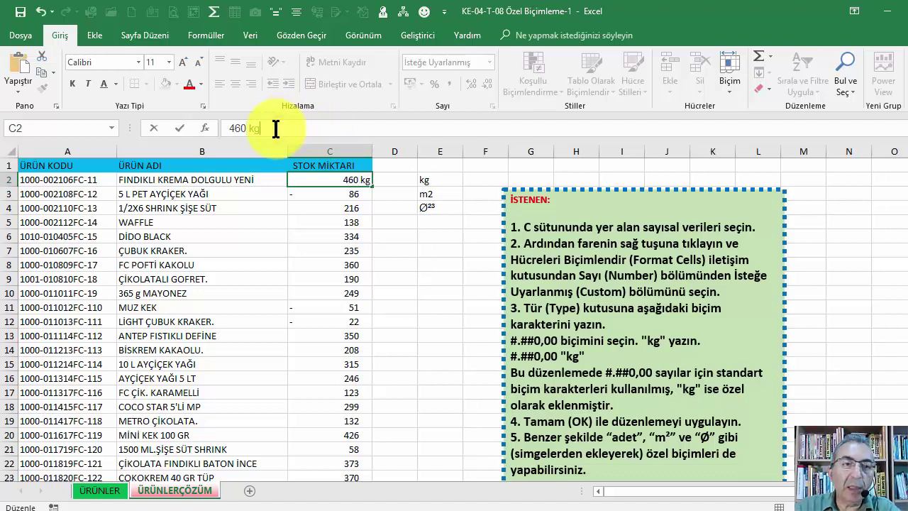
key(Return)
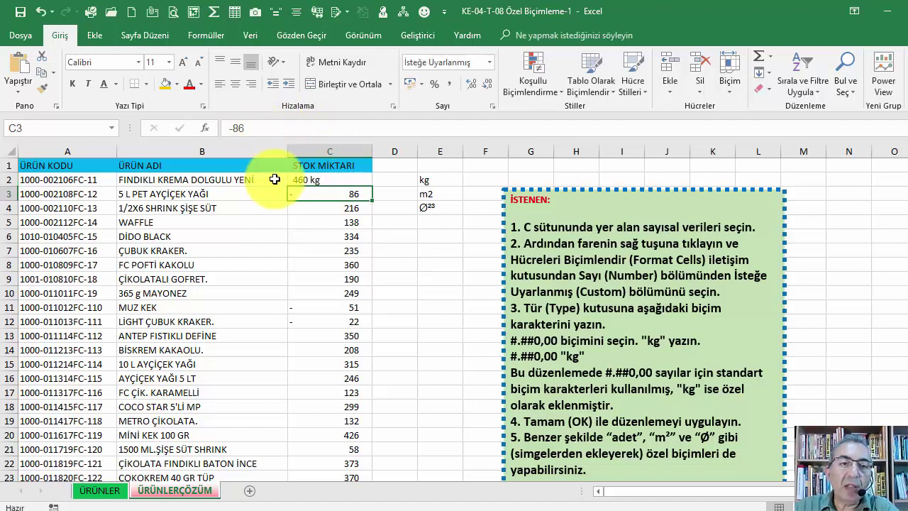
click(305, 181)
- Test a D2 formula referencing C2, undo it, then select C2 down to the last value
click(394, 174)
text(=)
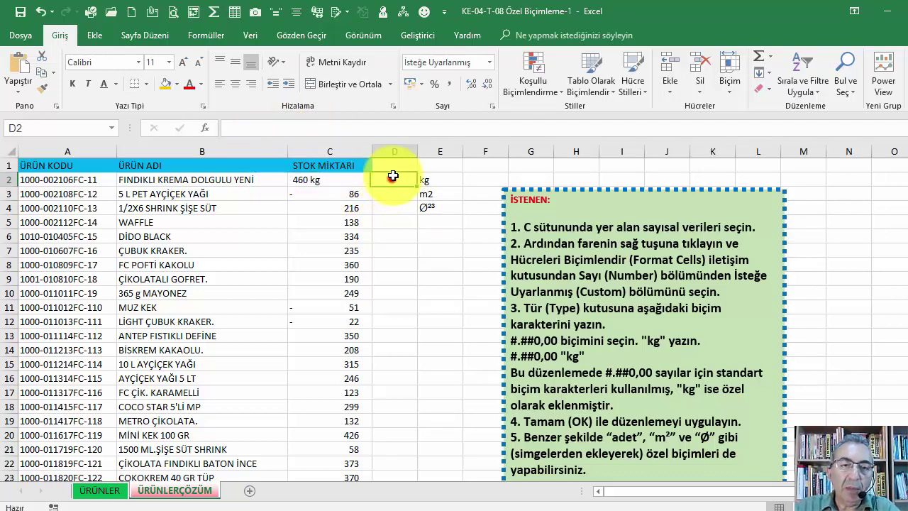
click(334, 177)
text(2)
key(Return)
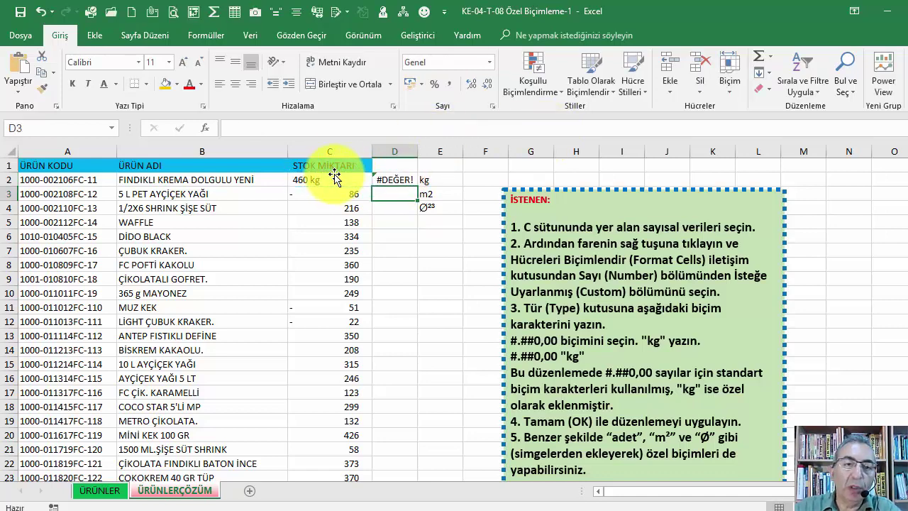
key(ctrl+z)
key(ctrl+z)
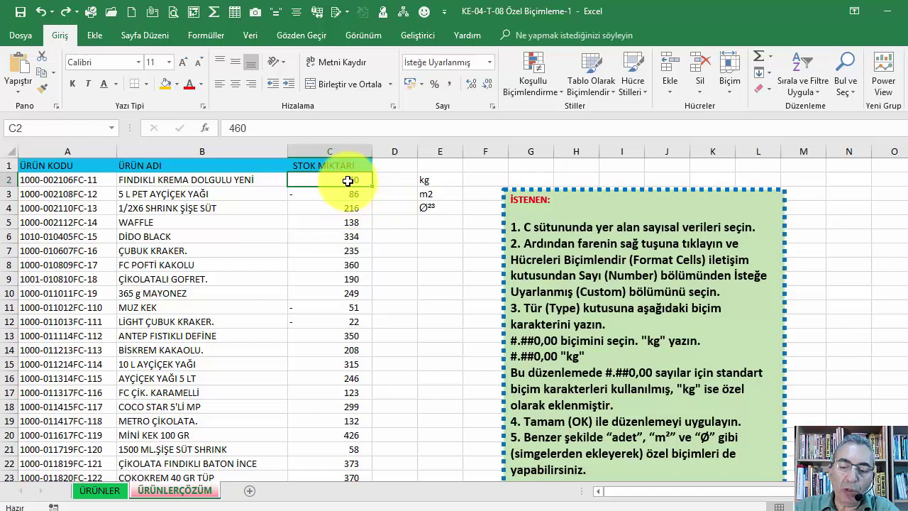
key(ctrl+shift+Down)
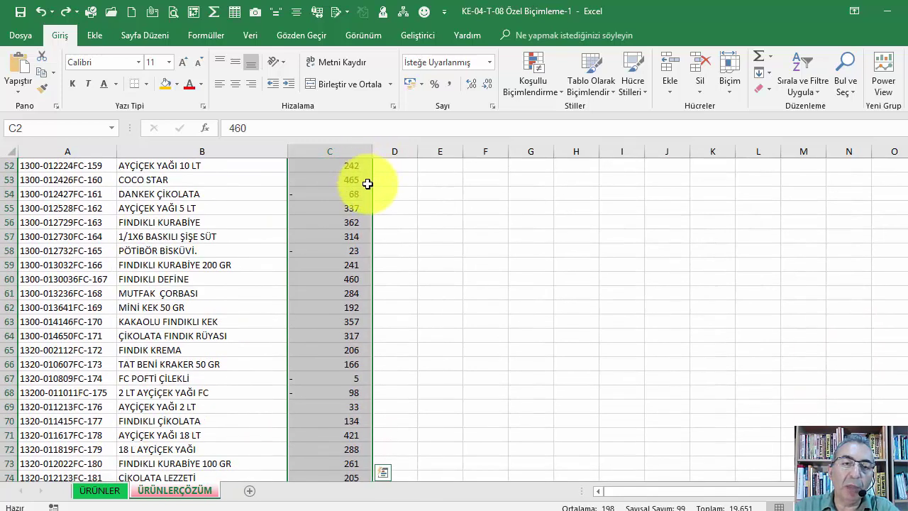
- Open Format Cells for the quantities and browse custom formats like @, [s]:dd:nn and #.##0 _₺
right_click(332, 180)
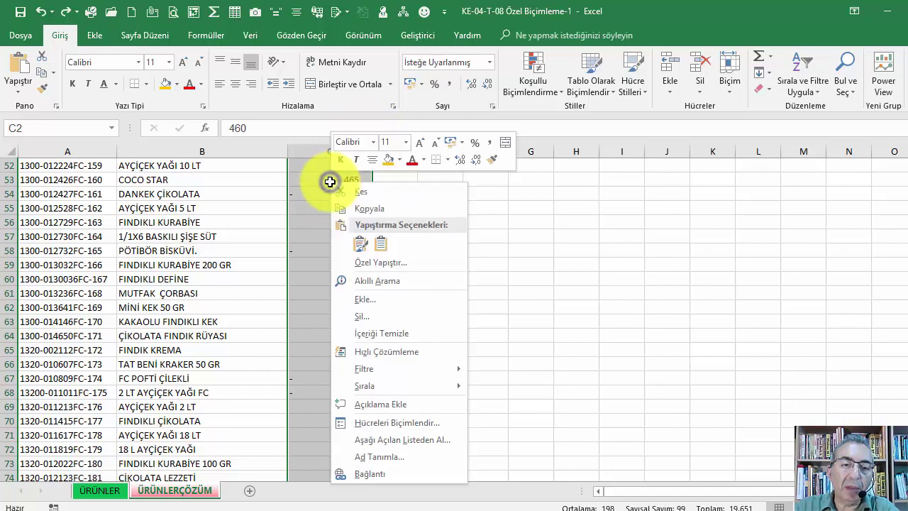
click(391, 423)
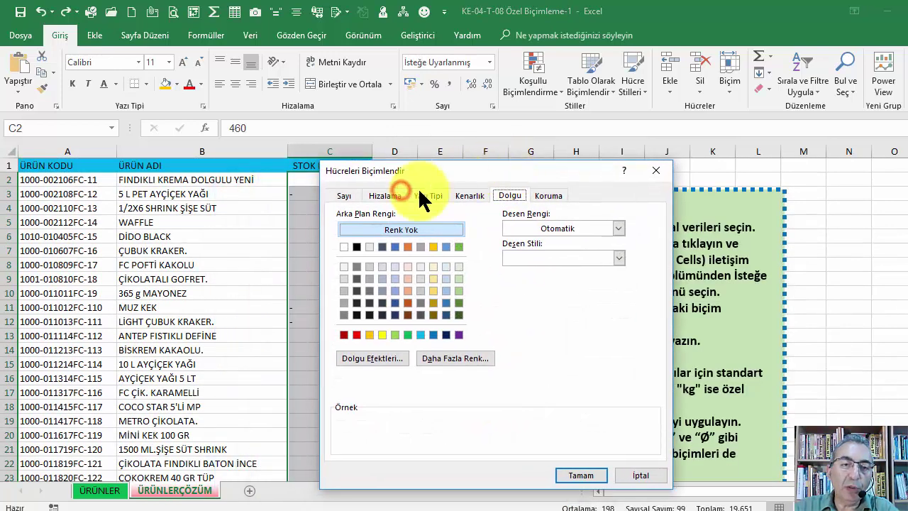
click(342, 196)
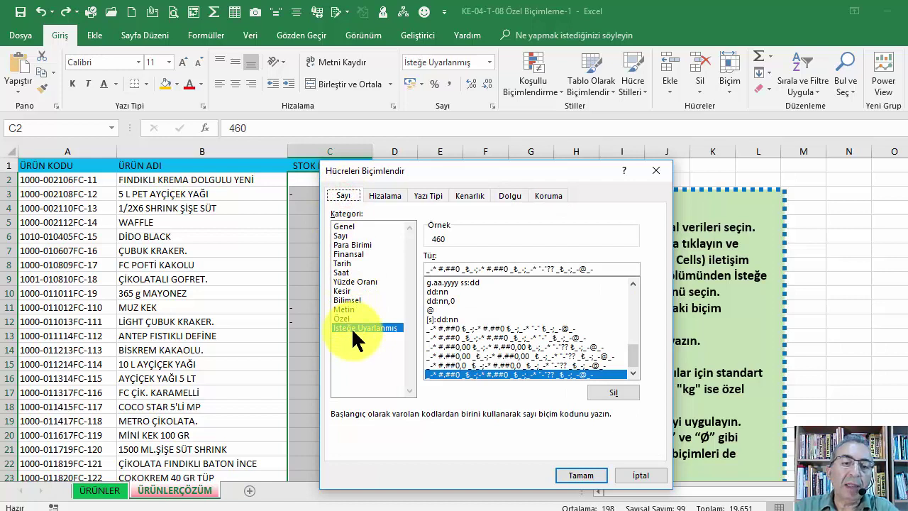
drag(633, 357, 633, 319)
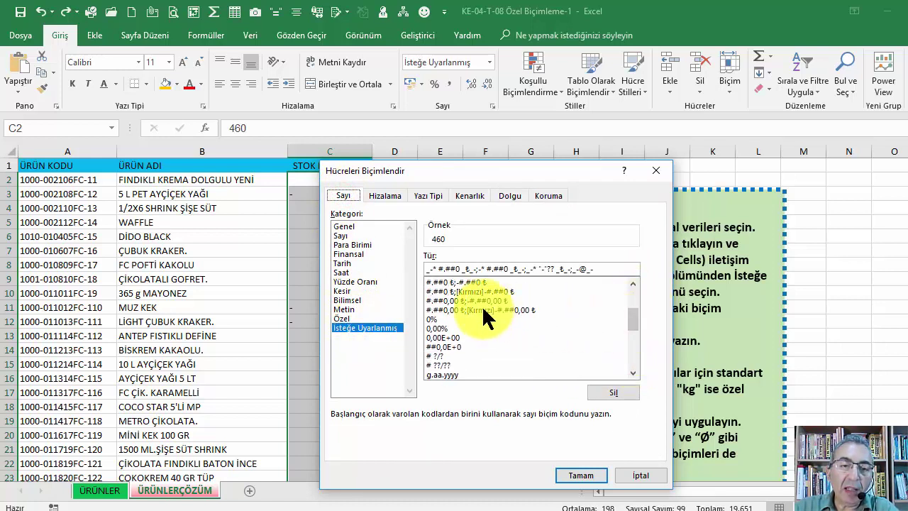
scroll(482, 305, down, 5)
click(429, 311)
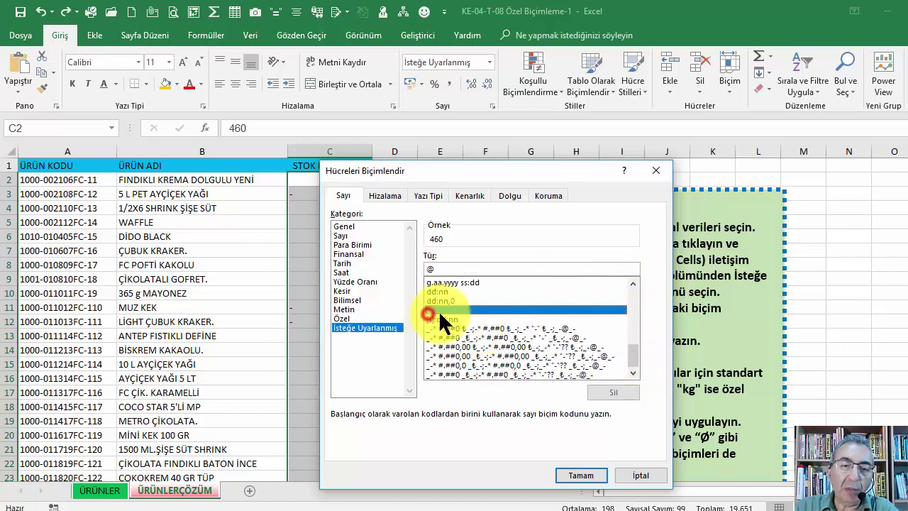
click(461, 320)
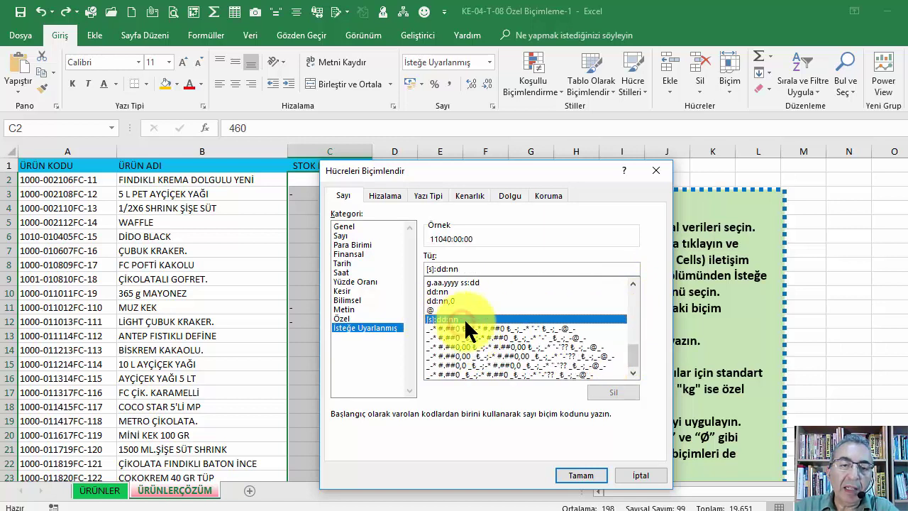
scroll(466, 345, up, 5)
scroll(477, 341, up, 5)
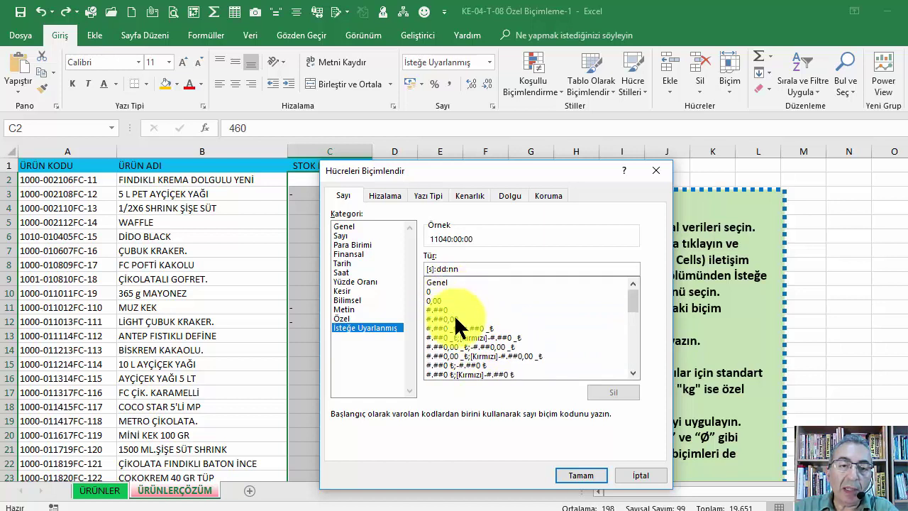
click(461, 329)
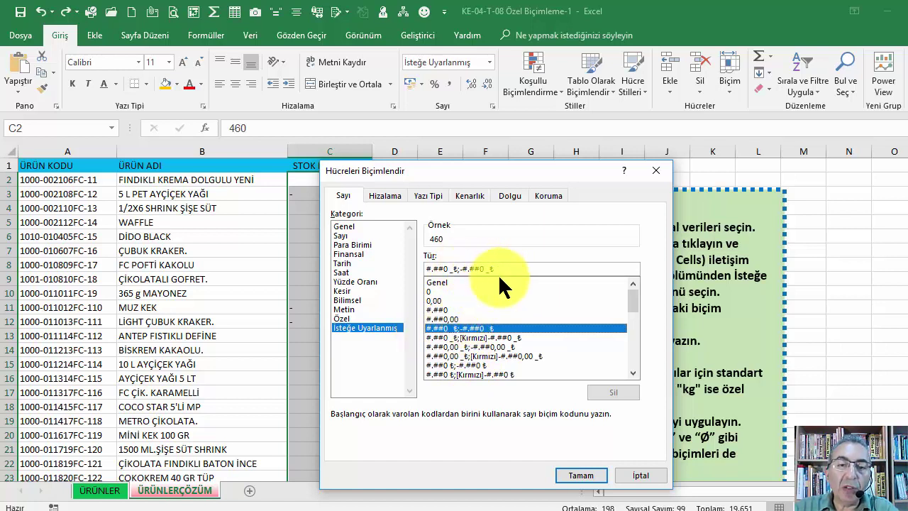
scroll(517, 352, down, 1)
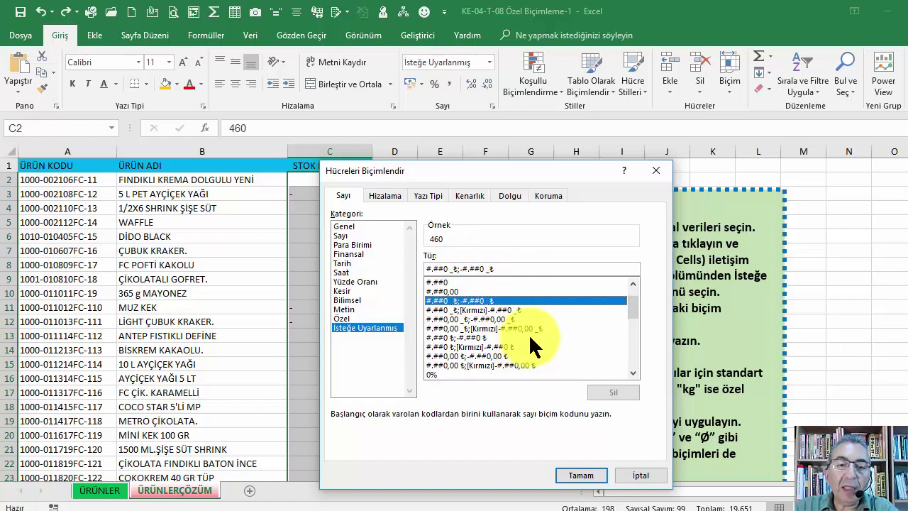
scroll(529, 334, down, 1)
scroll(593, 336, up, 2)
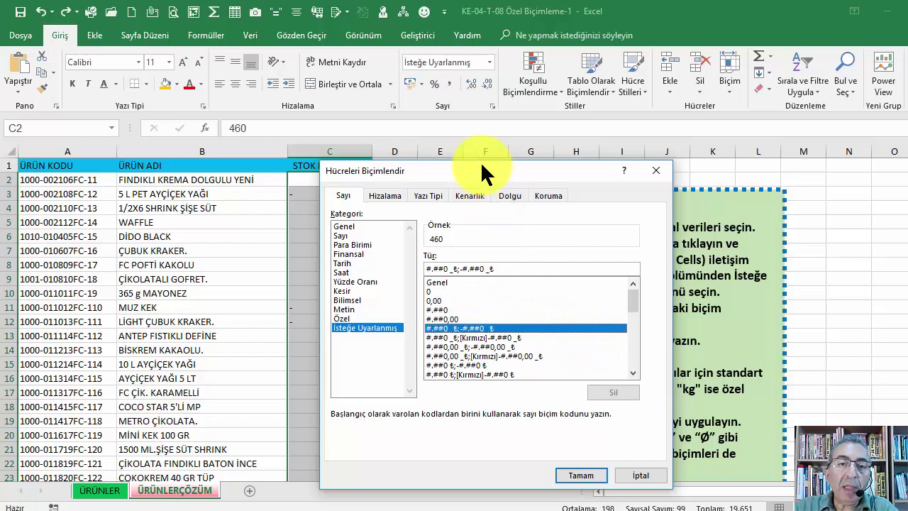
- Compare the 0, 0,00 and #.##0 formats, then apply #.##0,00 to column C
drag(480, 168, 611, 121)
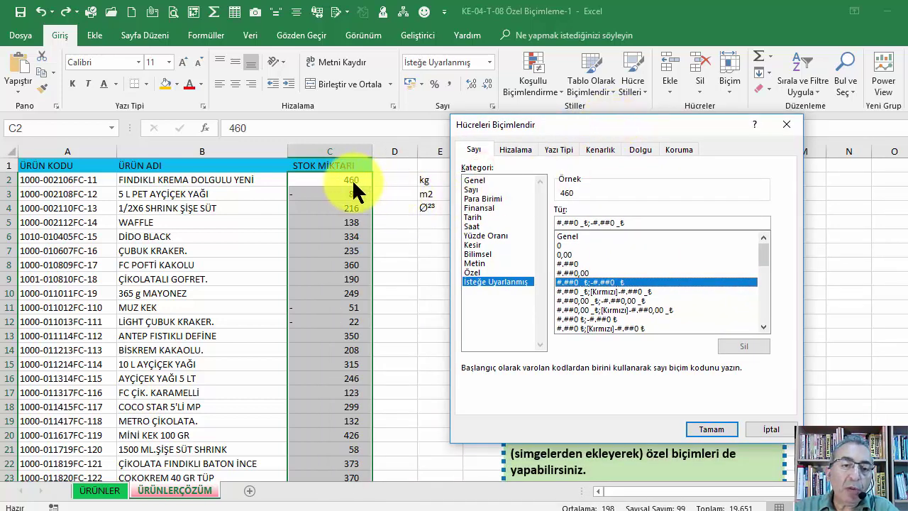
click(567, 254)
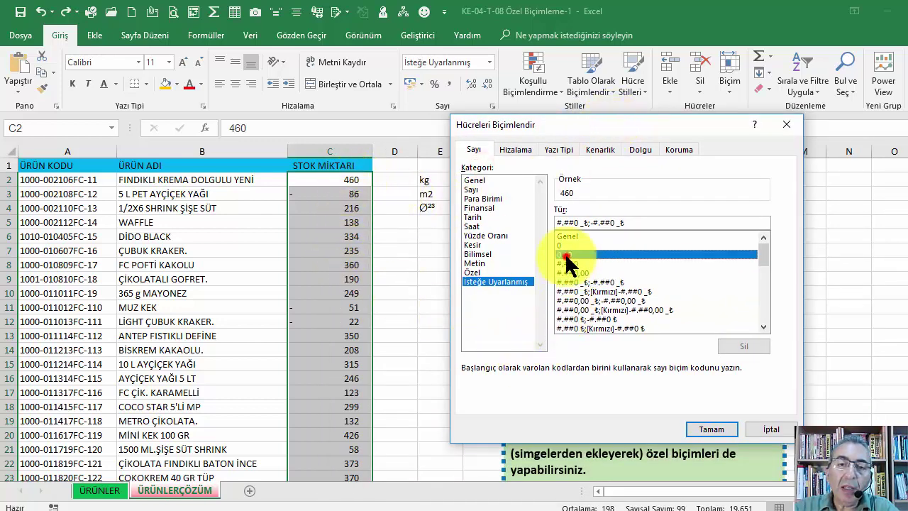
click(571, 263)
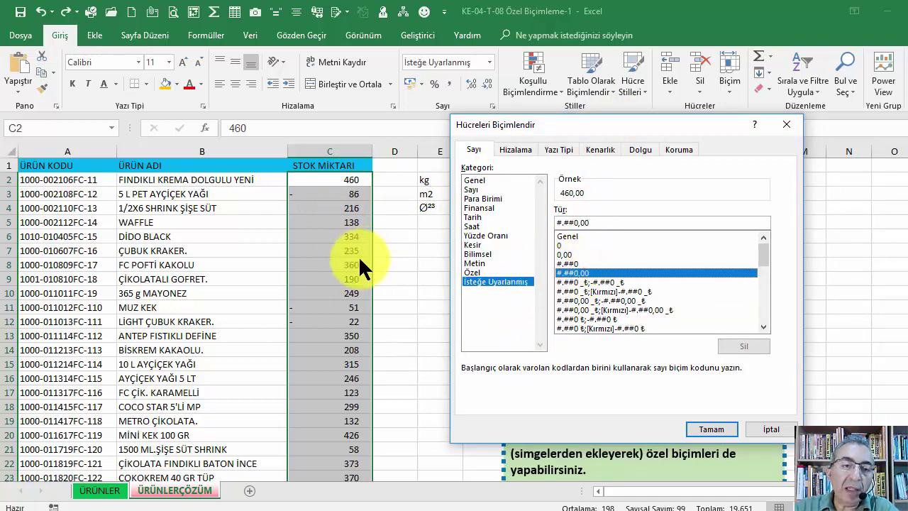
click(566, 273)
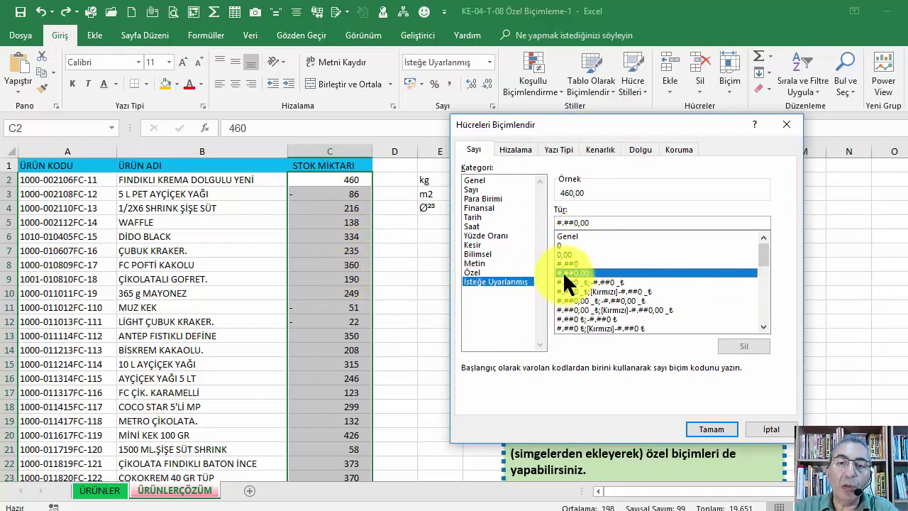
click(564, 246)
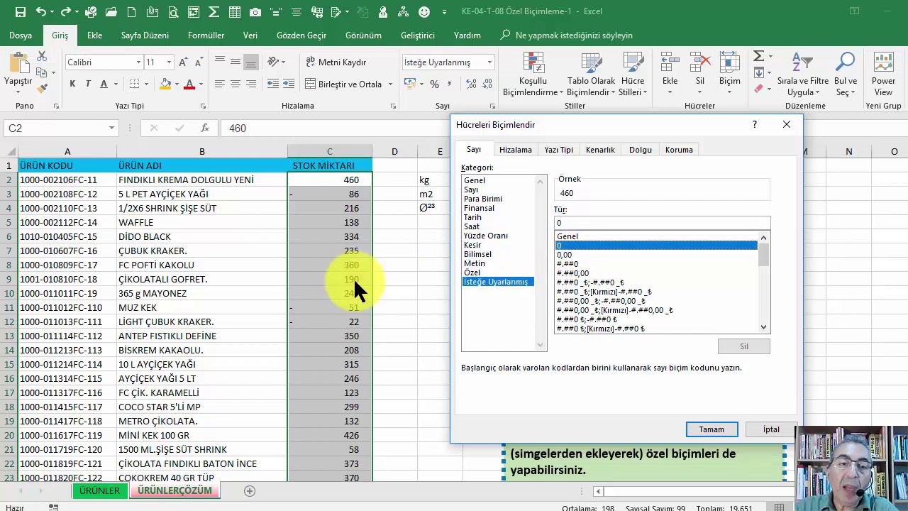
click(565, 253)
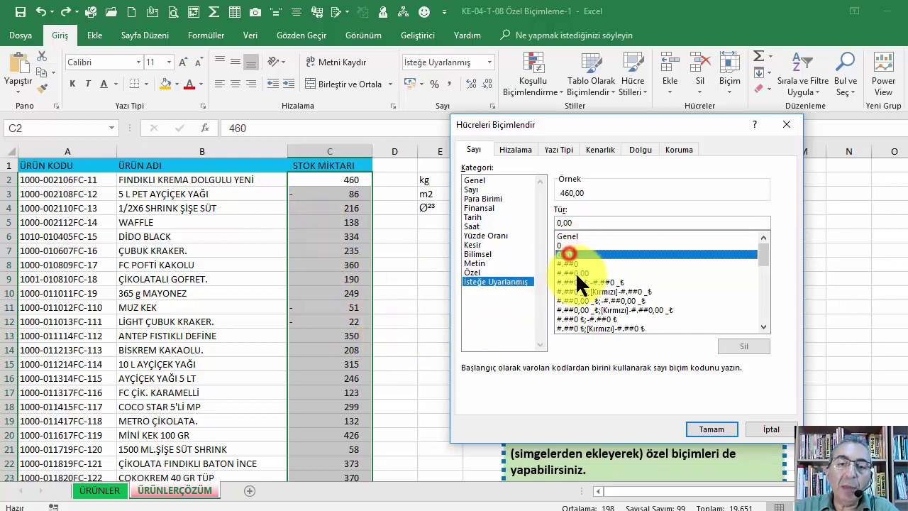
click(567, 254)
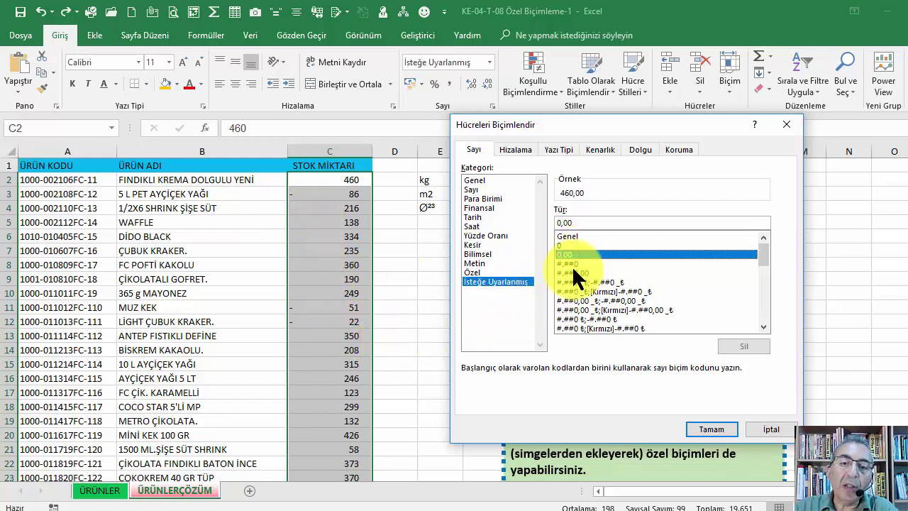
click(571, 264)
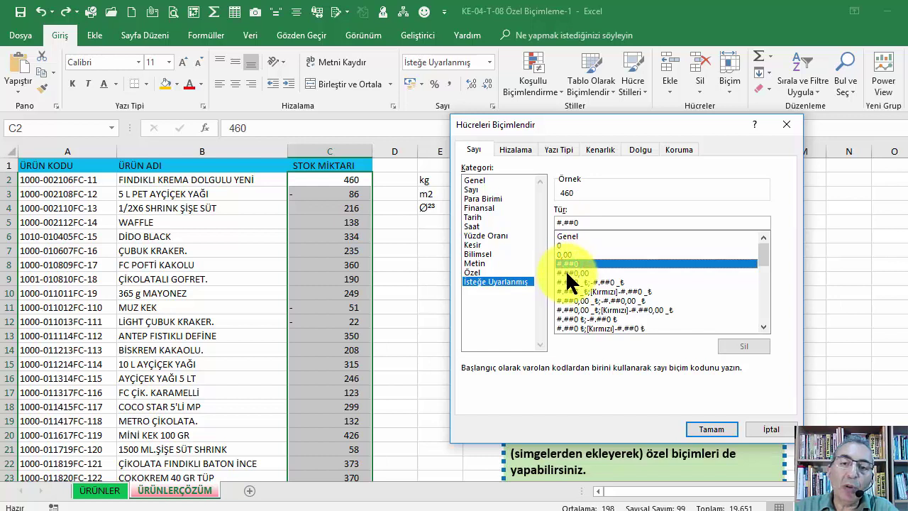
click(572, 273)
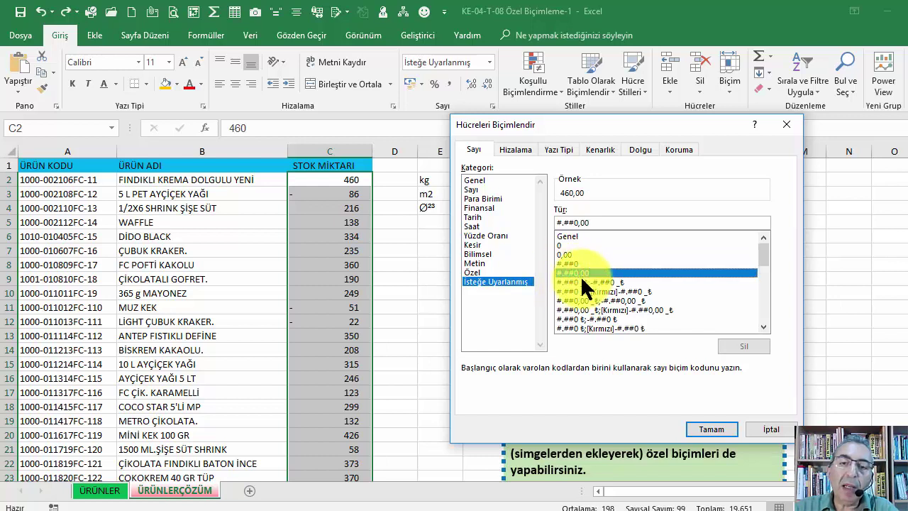
click(710, 429)
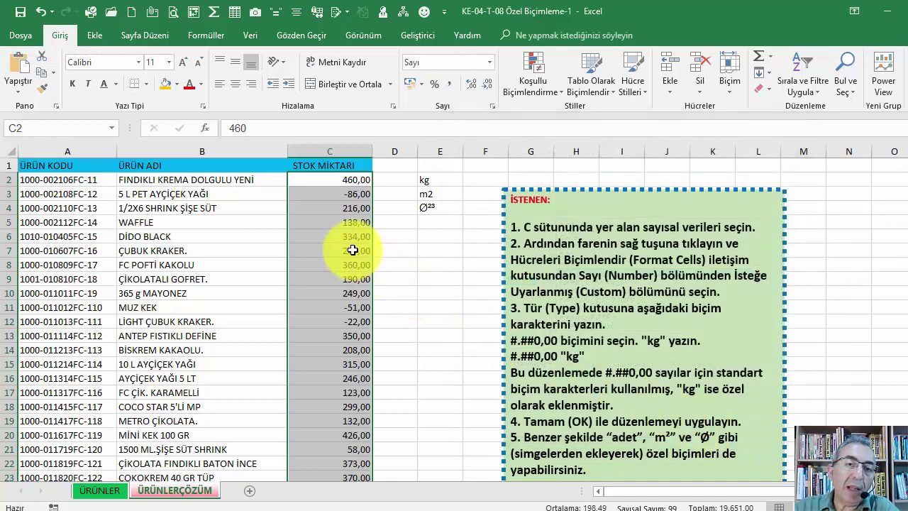
- Apply the custom format #.##0,00 "kg" to column C, showing values like 460,00 kg
right_click(352, 211)
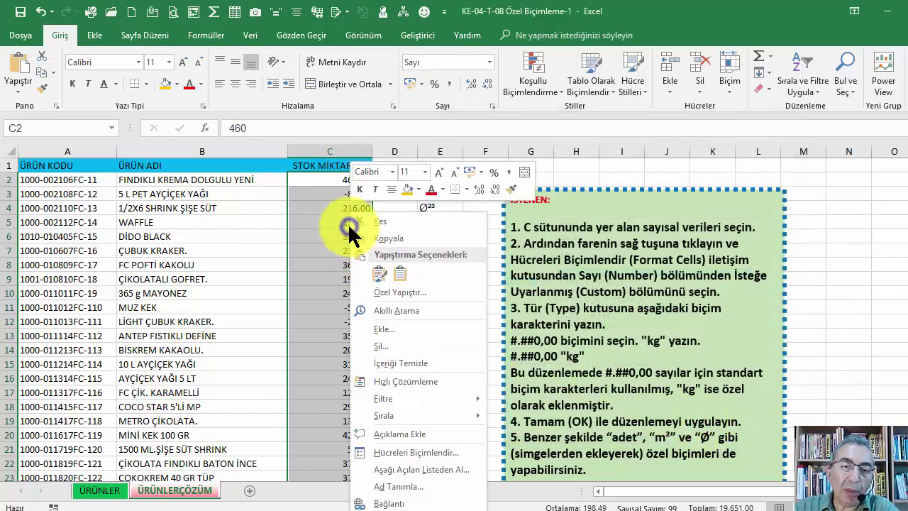
click(415, 451)
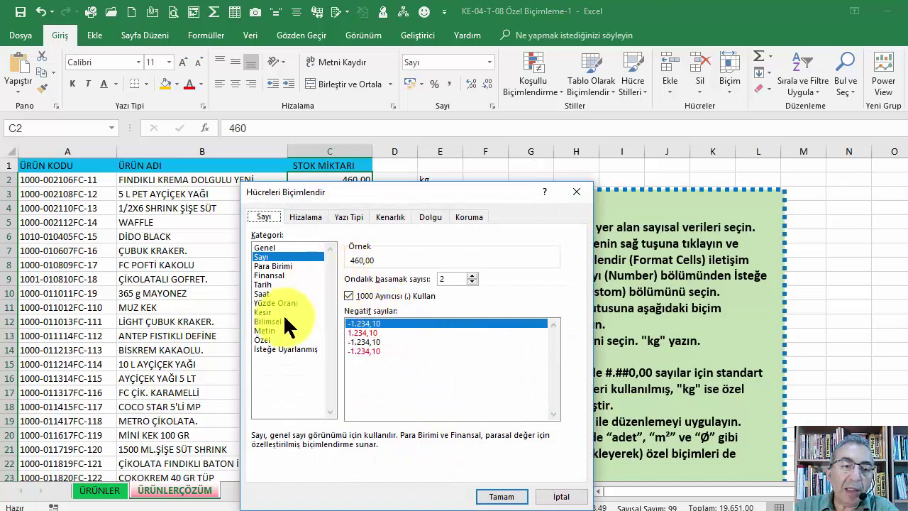
click(279, 347)
click(383, 290)
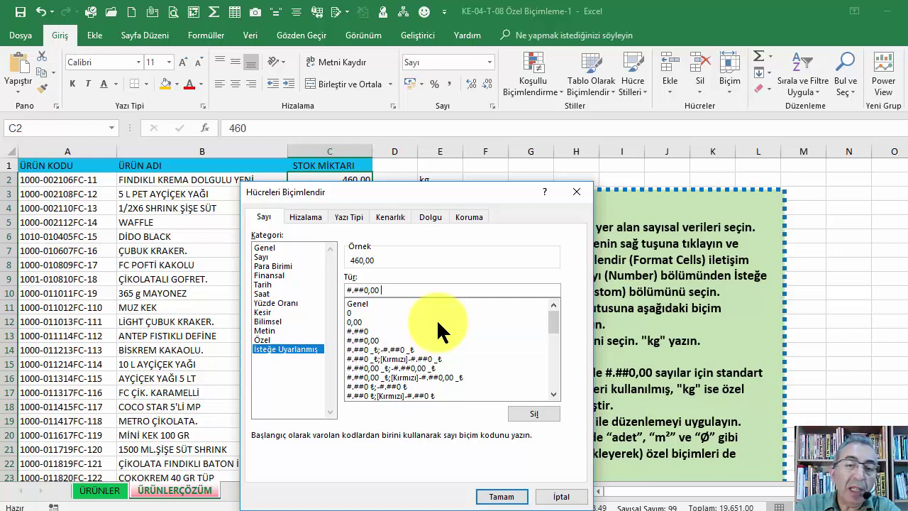
text(")
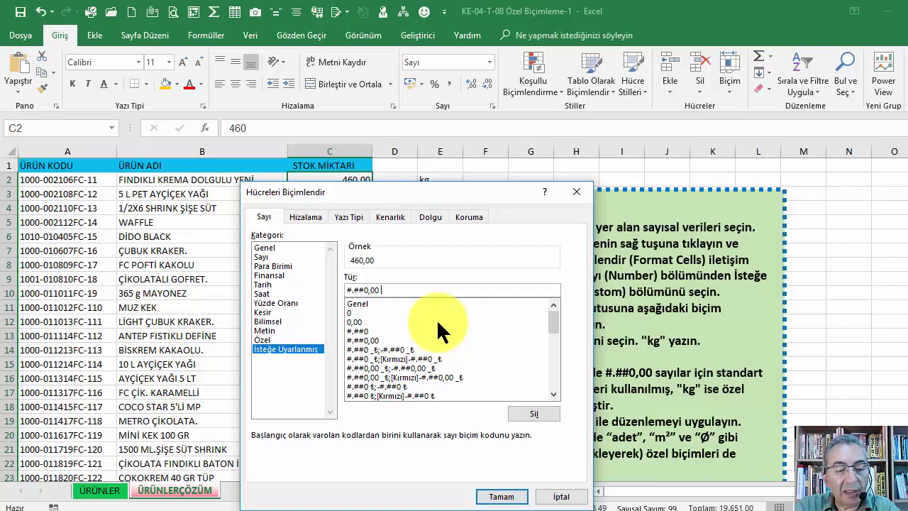
text(k)
key(BackSpace)
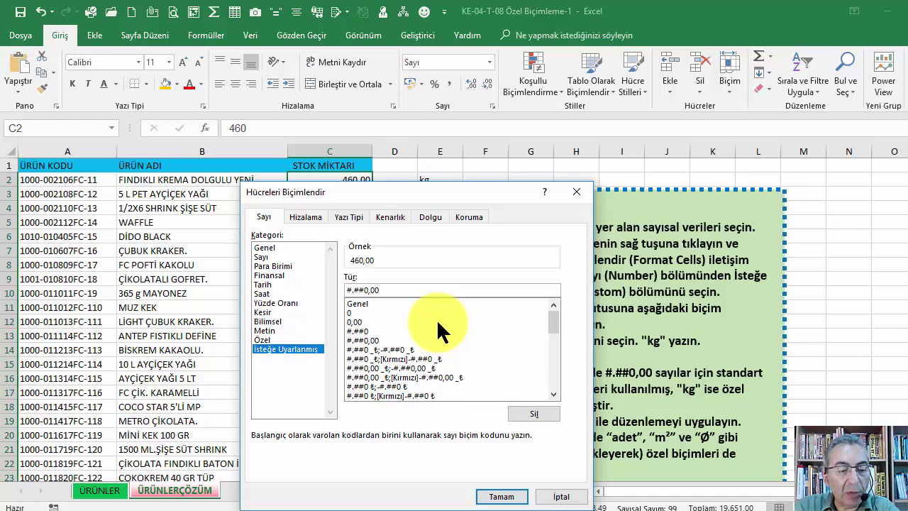
text( "kg)
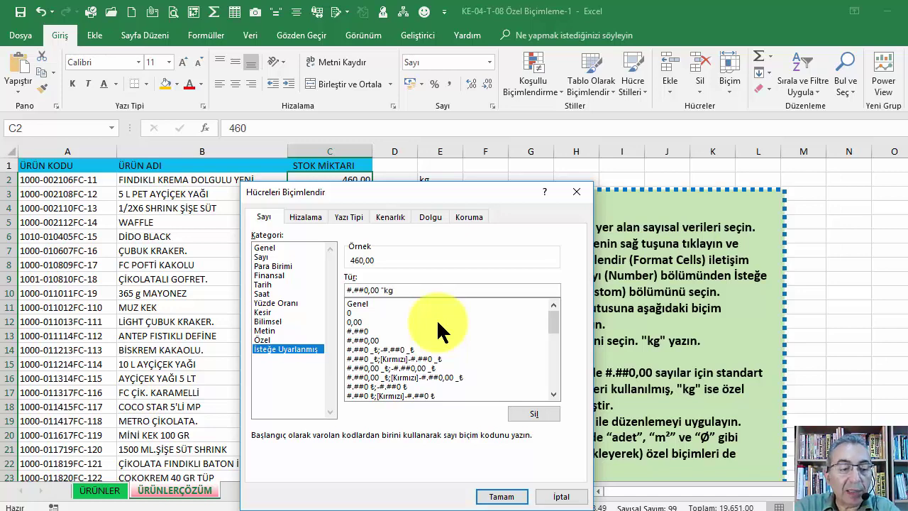
text(")
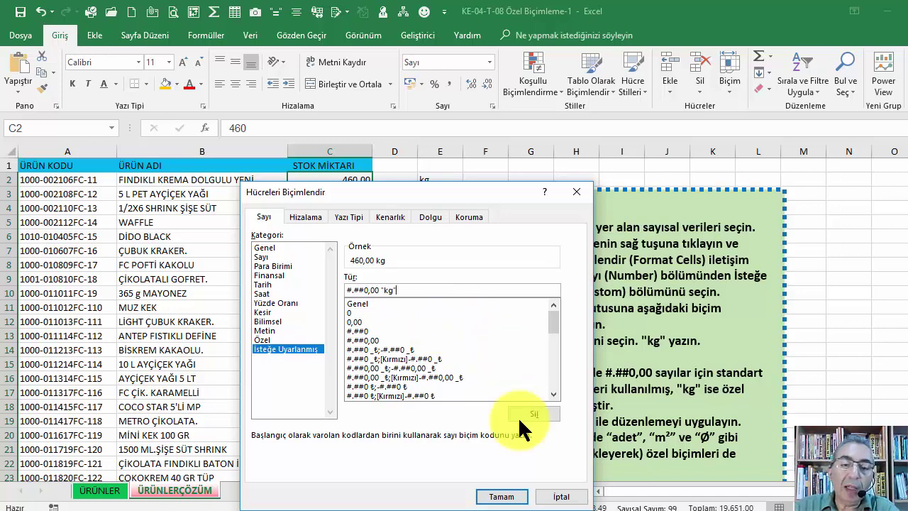
click(501, 496)
click(406, 180)
text(=)
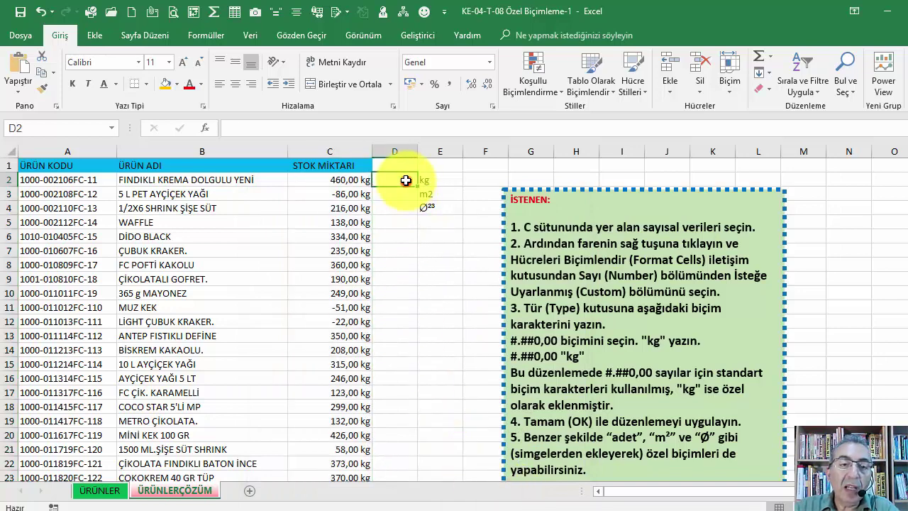
click(350, 183)
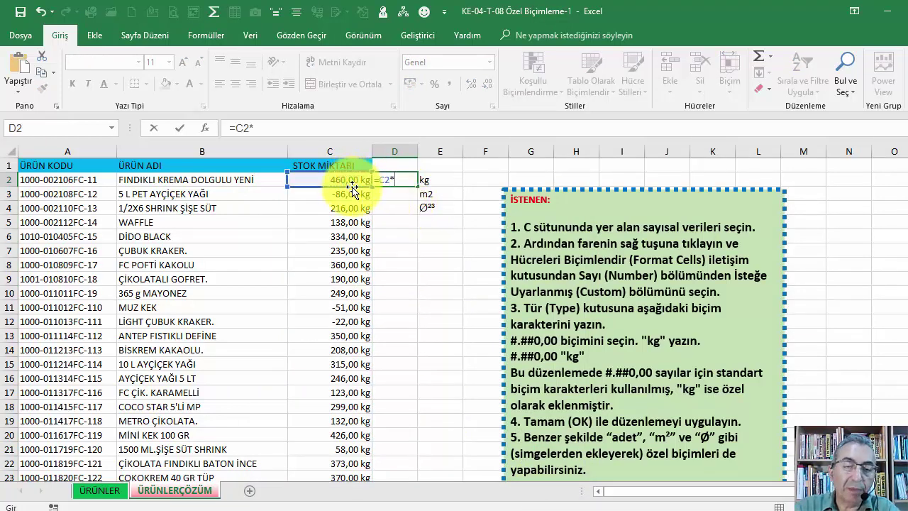
text(2)
key(Return)
click(409, 183)
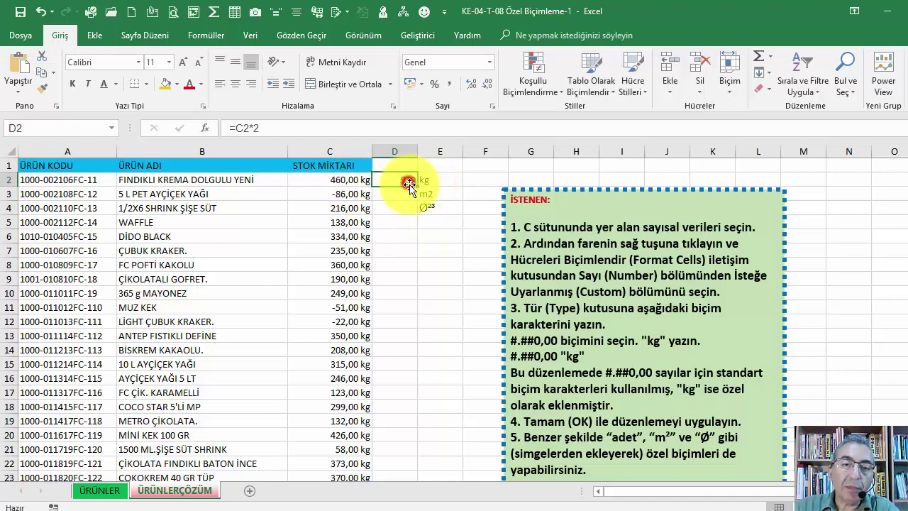
double_click(419, 188)
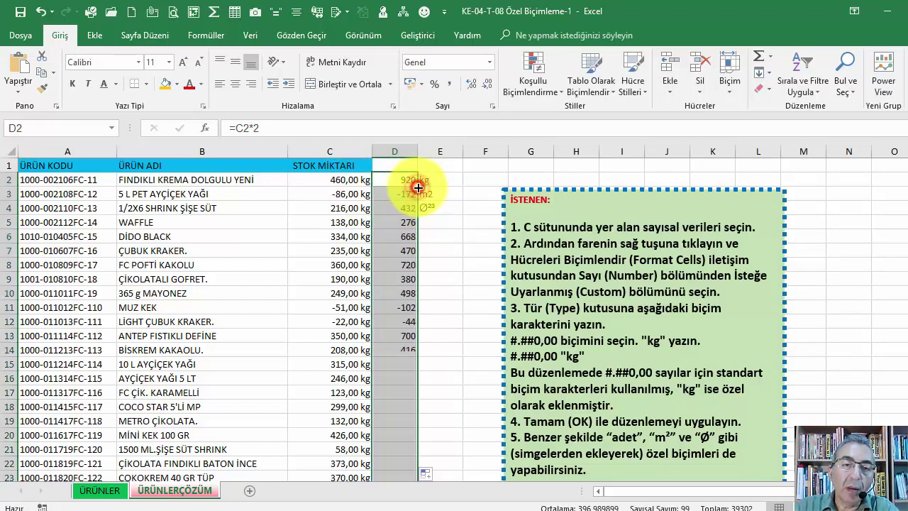
click(350, 182)
click(43, 87)
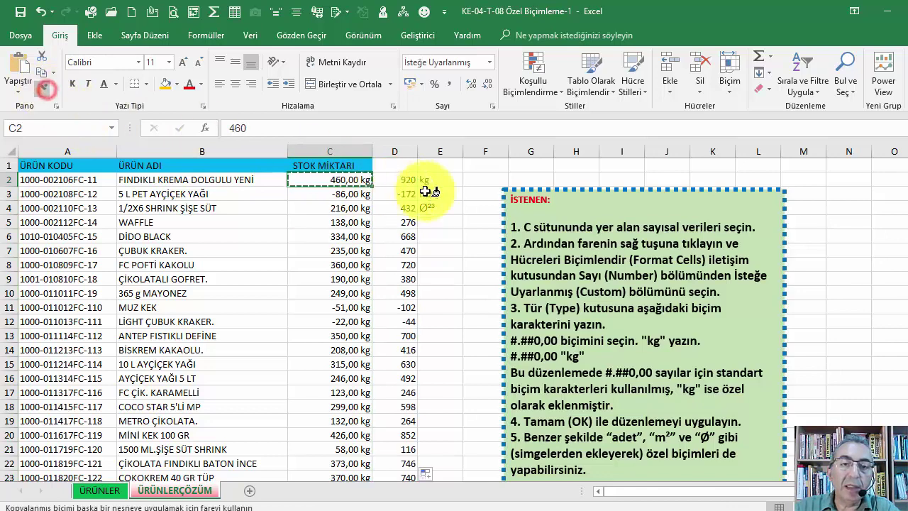
click(397, 181)
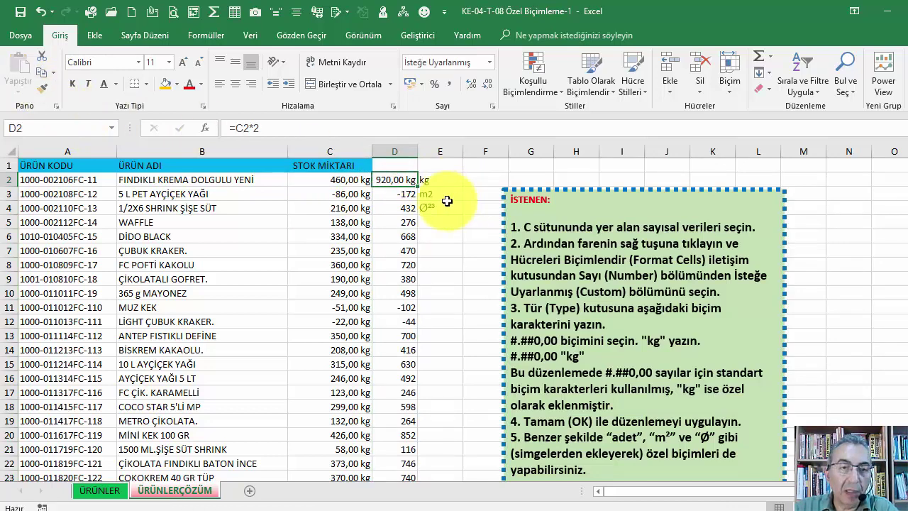
key(ctrl+z)
key(ctrl+z)
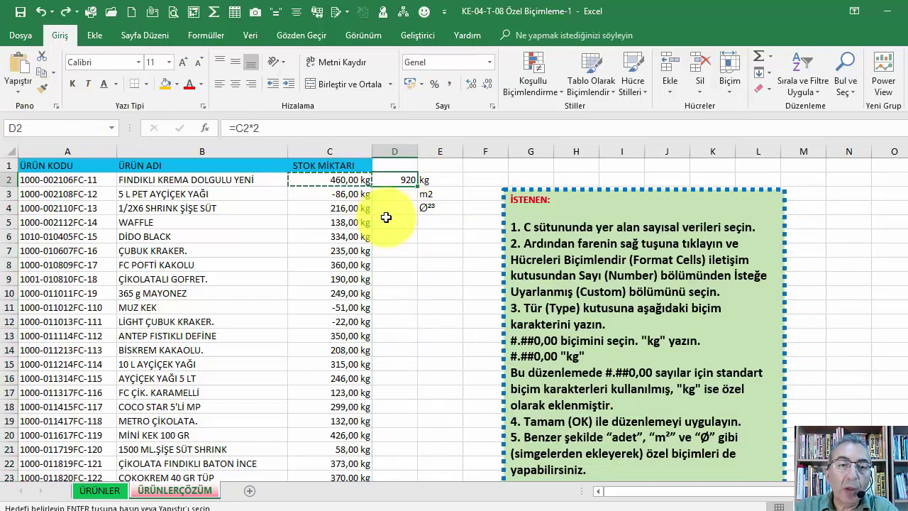
click(333, 181)
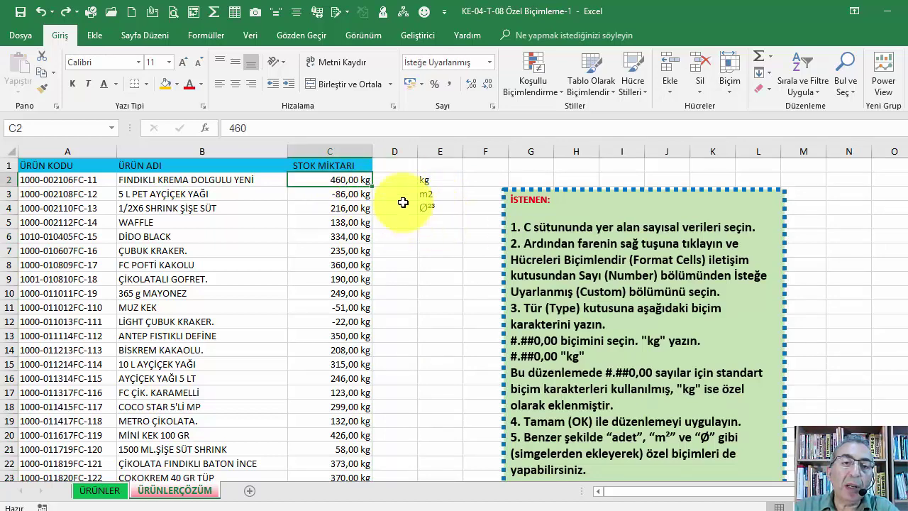
- Widen column D slightly and select characters in the Ø²³ label in E4
drag(420, 152, 430, 152)
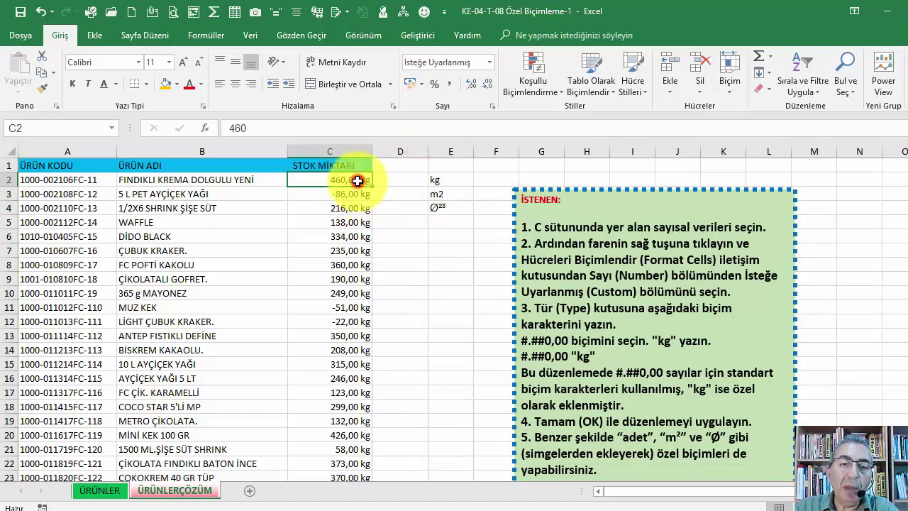
click(450, 207)
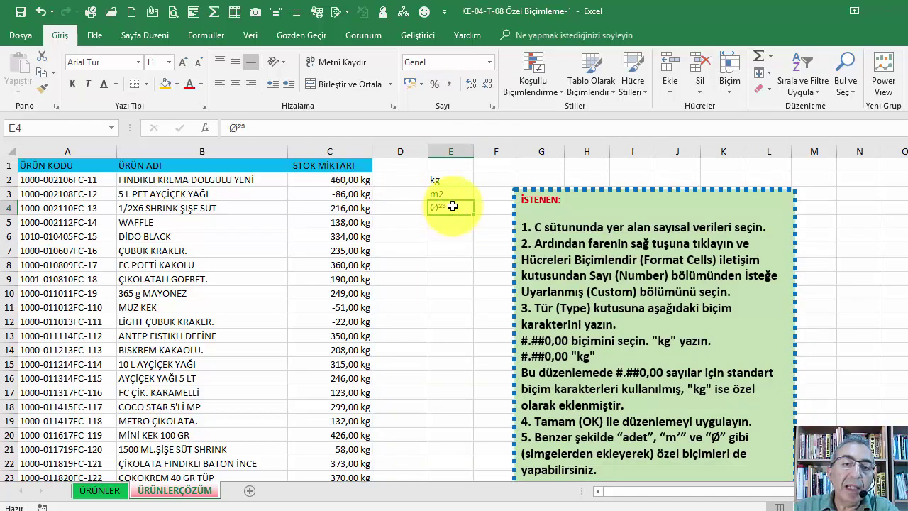
double_click(449, 206)
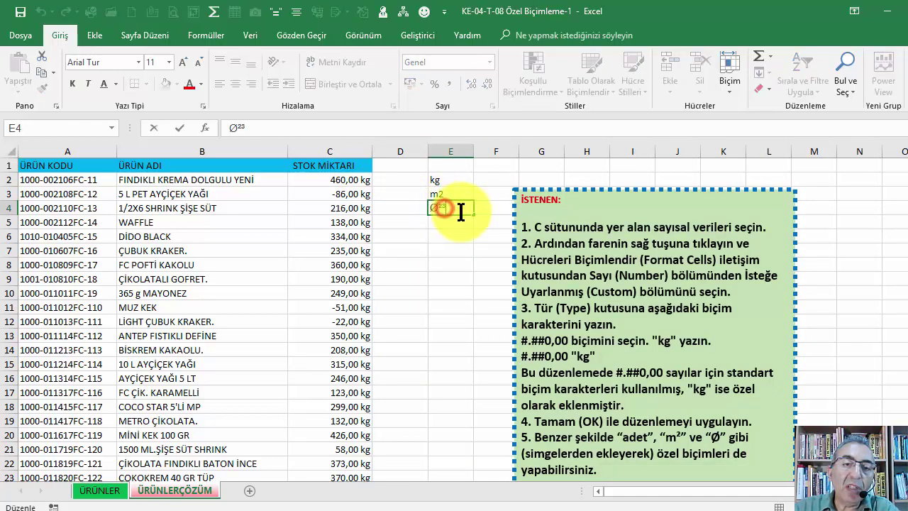
drag(441, 207, 440, 207)
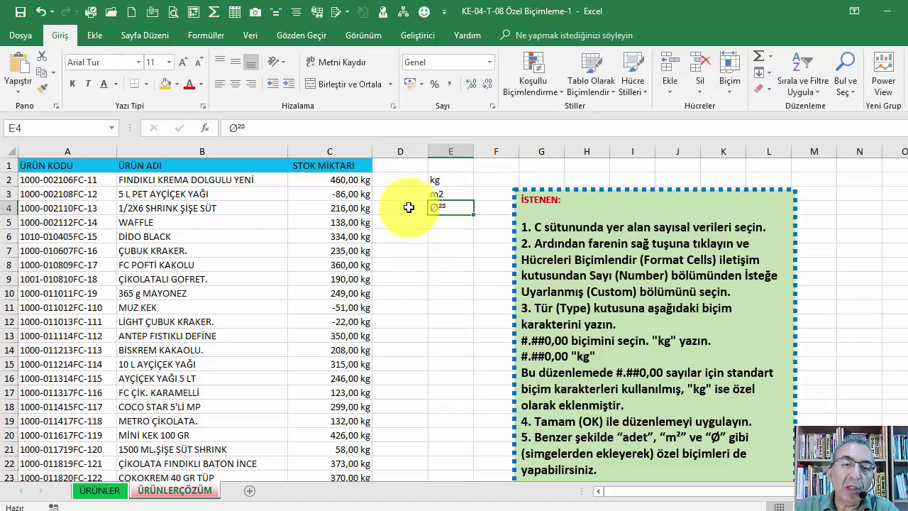
- Change column C's custom format from "kg" to #.##0,00 "m²"
click(362, 179)
key(ctrl+shift+Down)
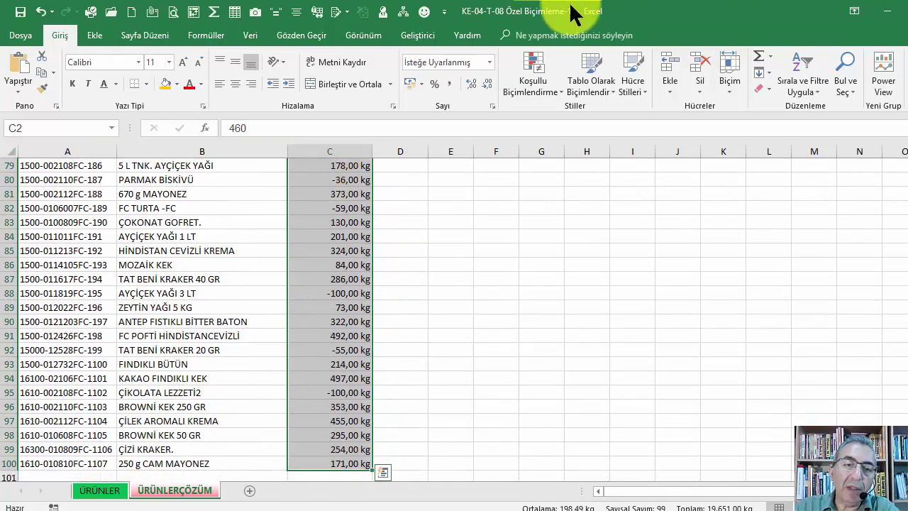
right_click(334, 208)
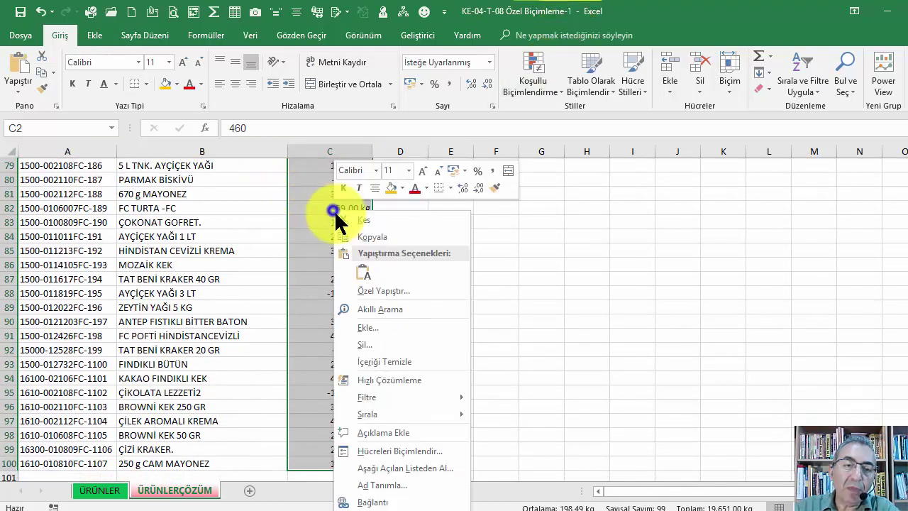
click(389, 451)
drag(395, 198, 493, 171)
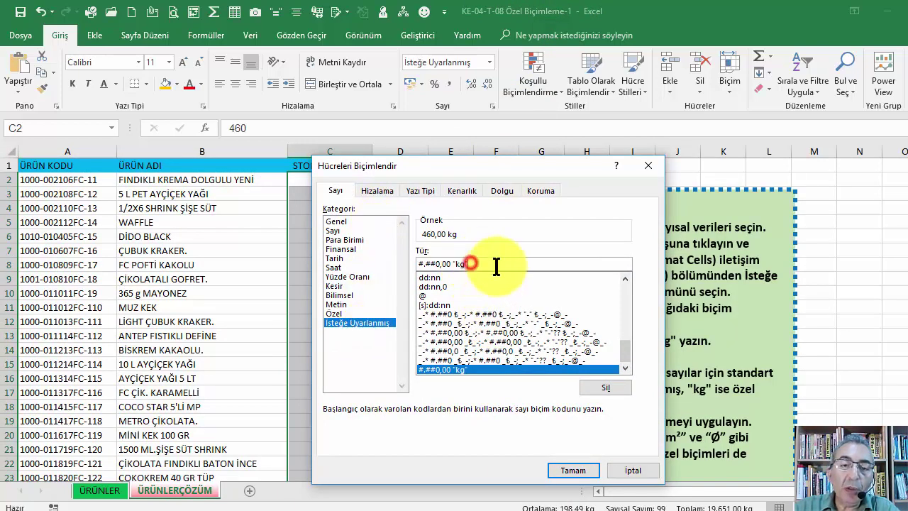
key(BackSpace)
key(BackSpace)
key(BackSpace)
text(m²)
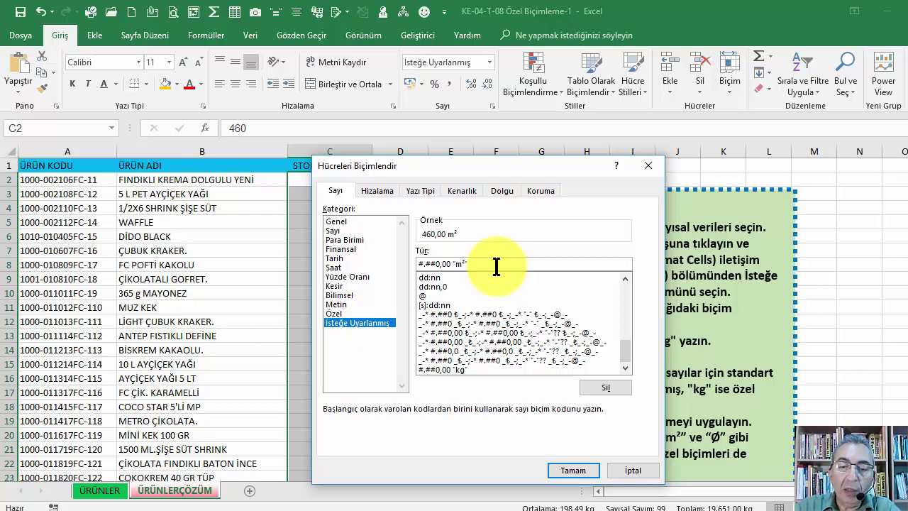
key(Return)
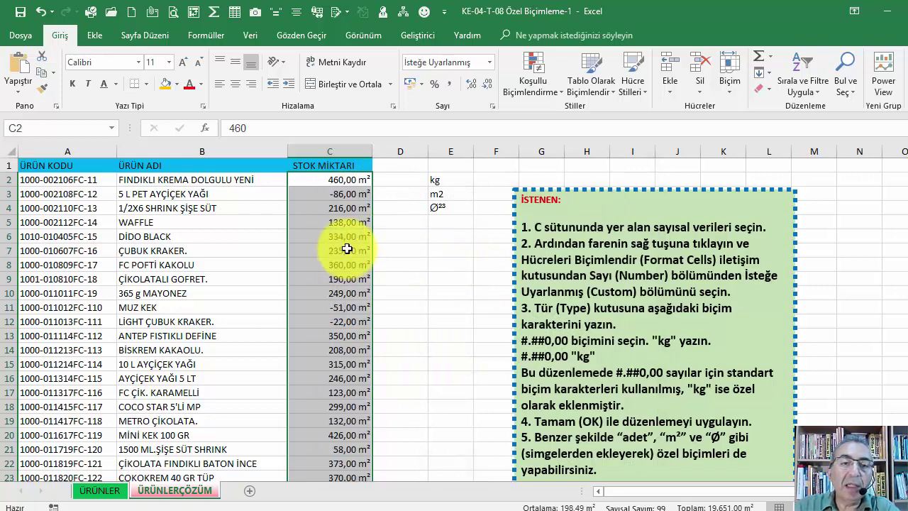
- Move the kg, m2 and Ø²³ labels from E2:E4 down to E4:E6
click(399, 181)
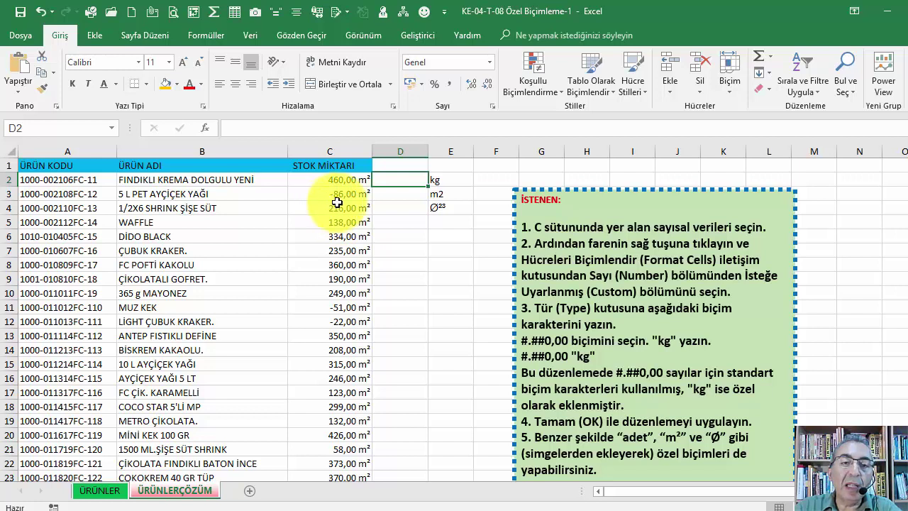
click(449, 209)
click(442, 194)
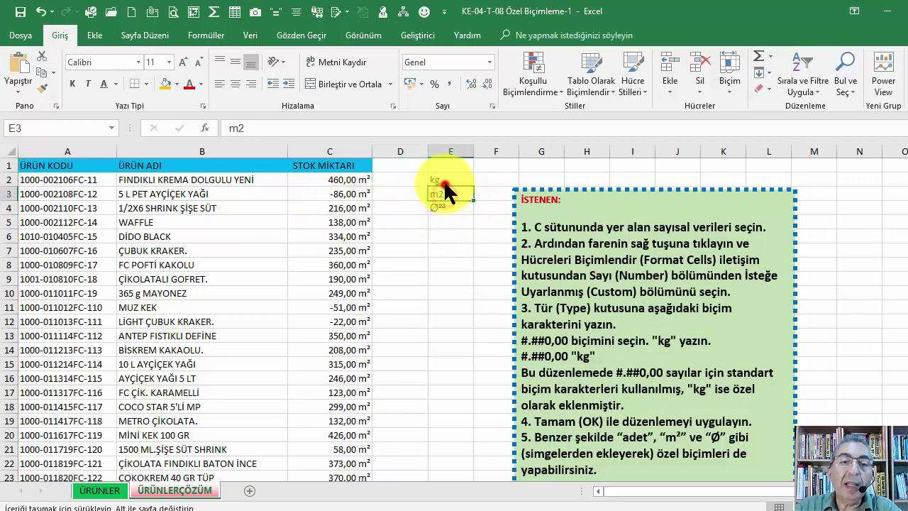
click(444, 179)
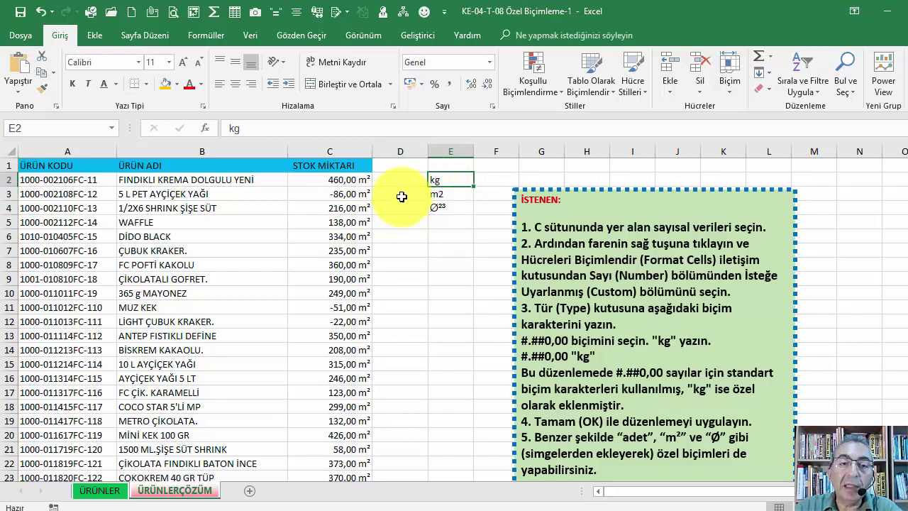
click(443, 220)
drag(444, 179, 447, 245)
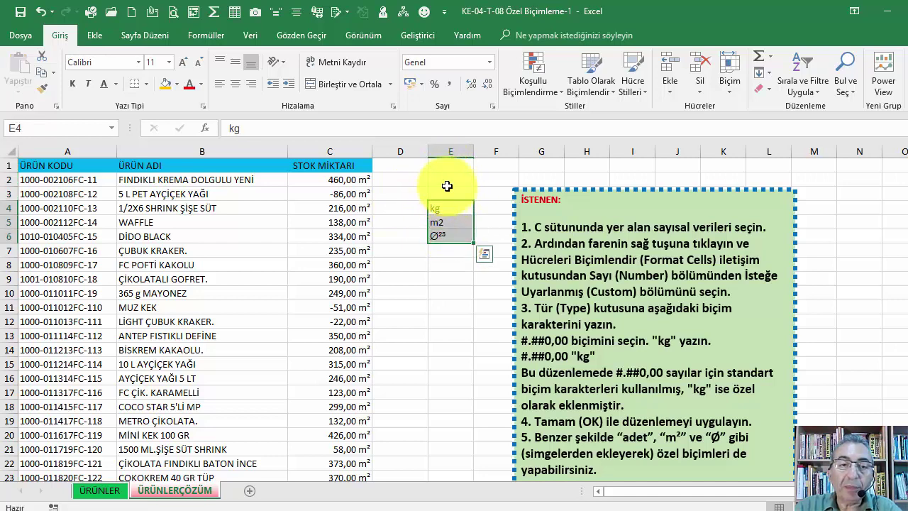
click(449, 194)
- Enter adet in E3, then select the stock values C2:C6
text(adet)
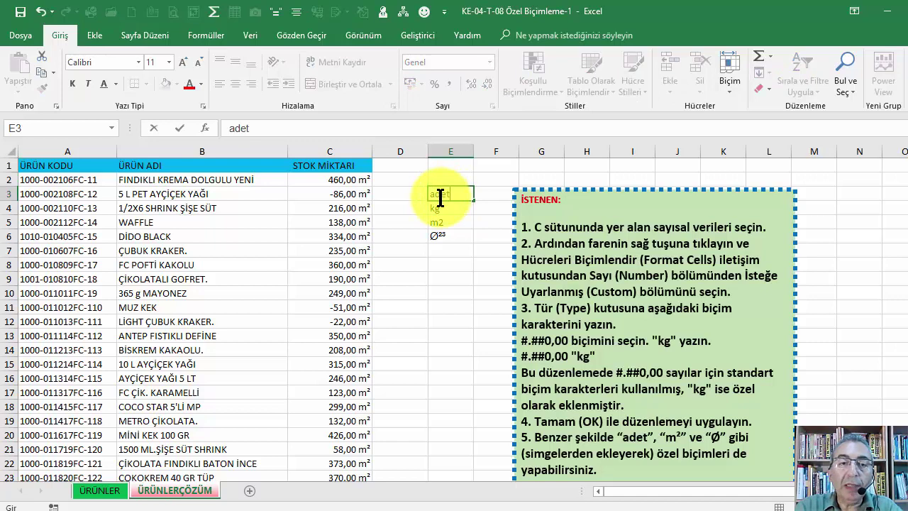
key(Return)
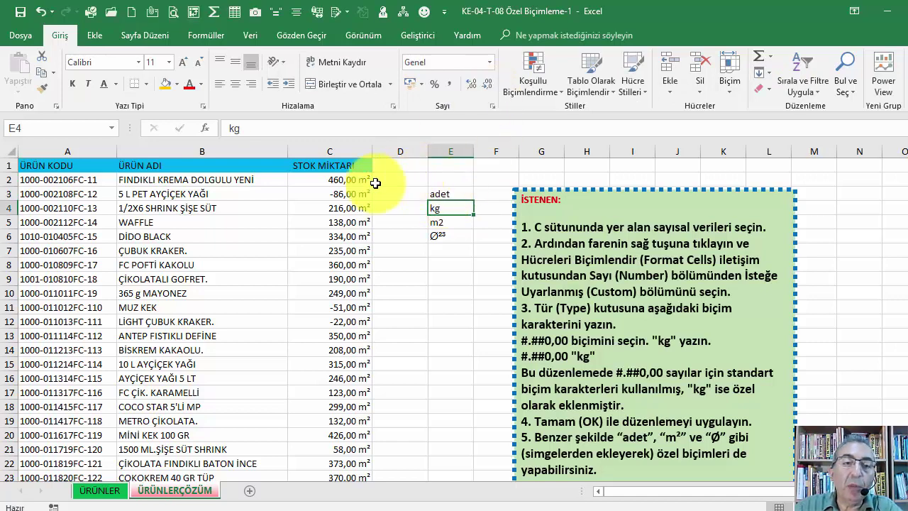
click(349, 180)
drag(350, 179, 349, 217)
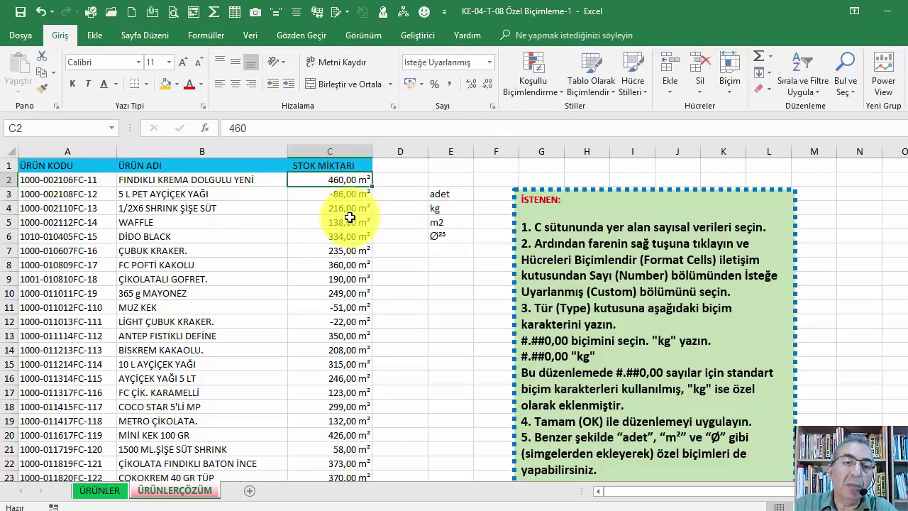